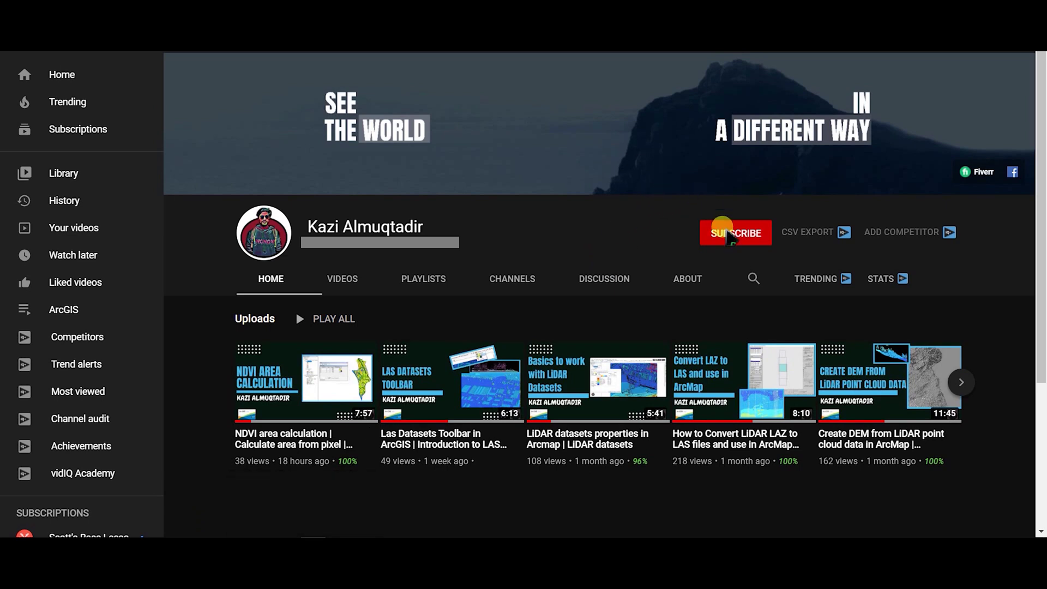
Step: Subscribe to the GIS tutorial channel and set its notification bell to All
click(723, 231)
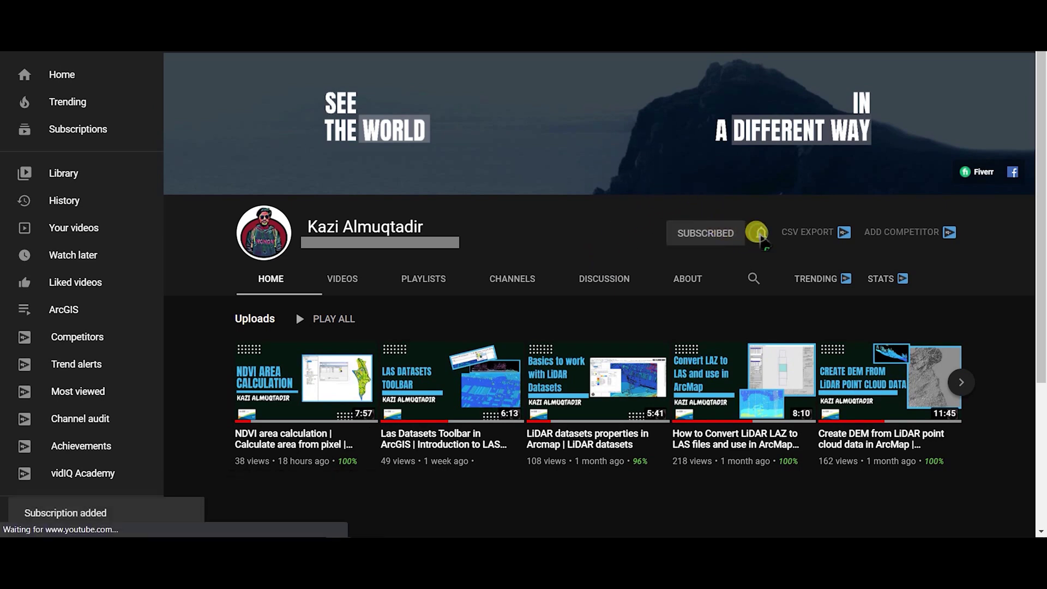
click(757, 233)
click(784, 263)
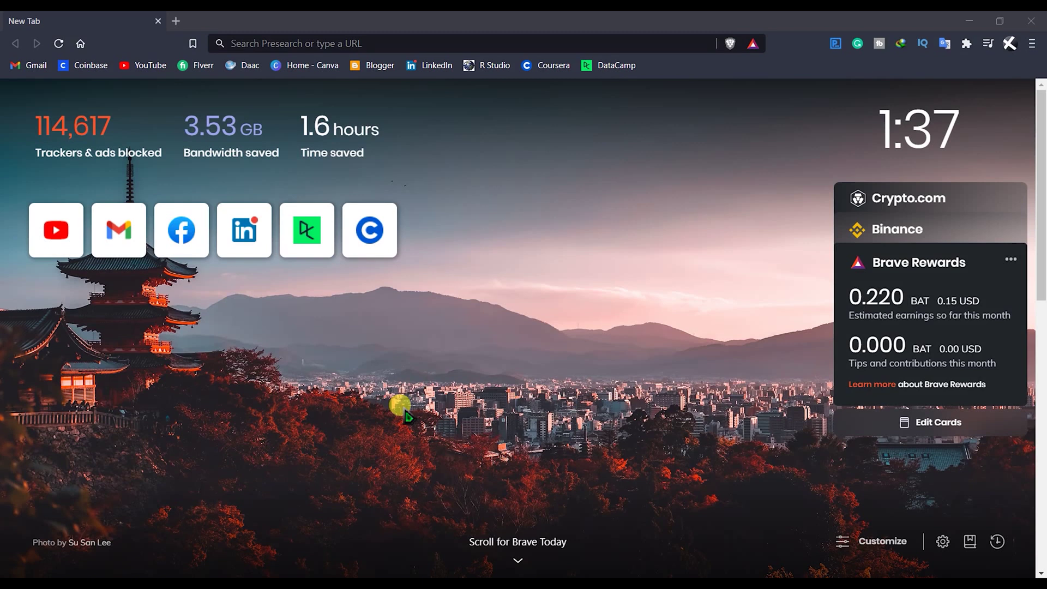
Step: Go to scihub.copernicus.eu and bring up the login panel from the user icon
click(267, 39)
text(s)
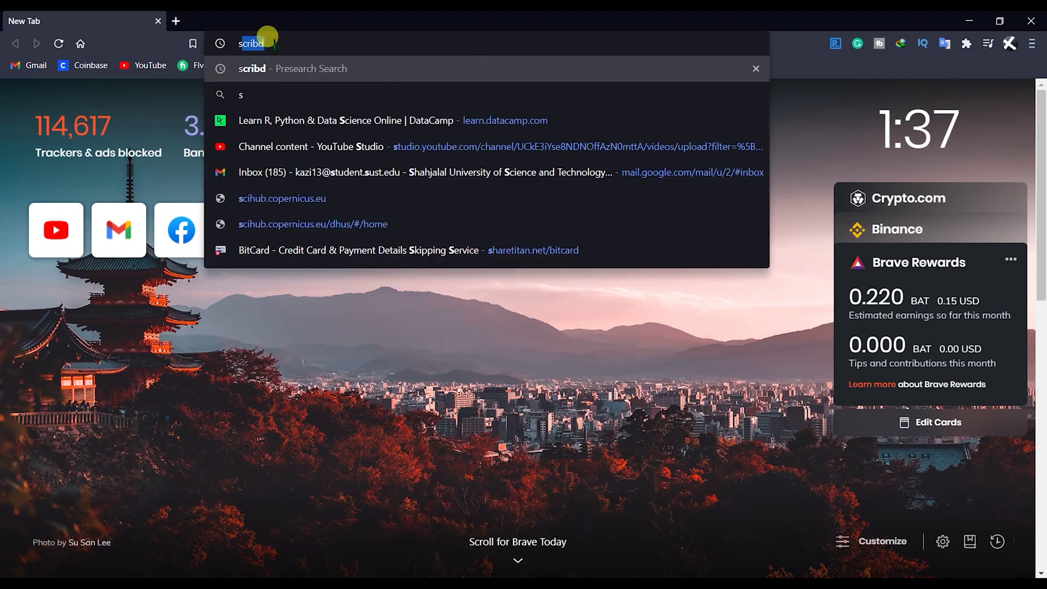
text(cihub.copernicus.eu/dhus/#/home)
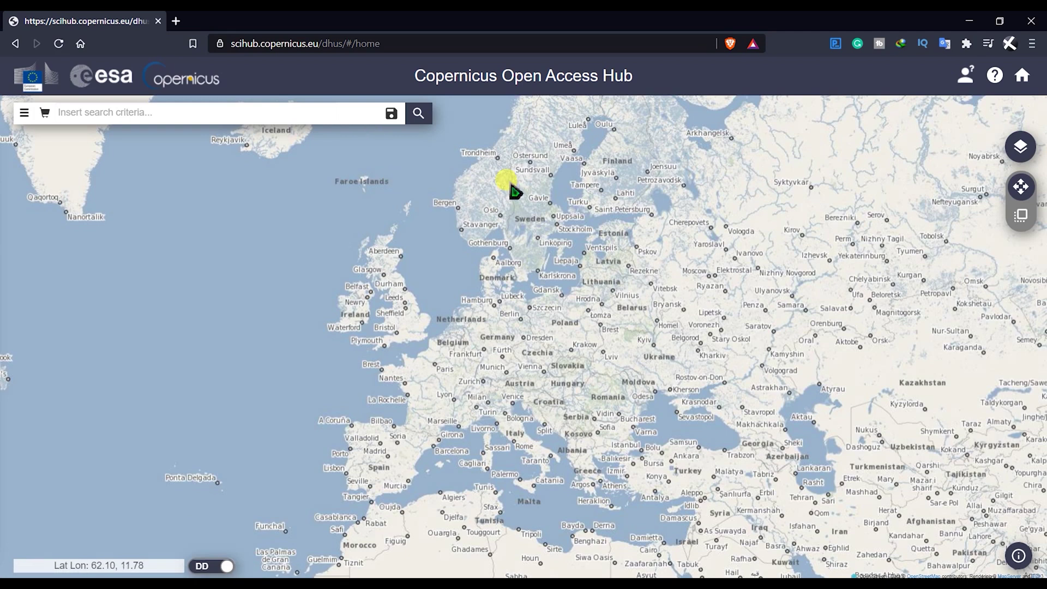
click(964, 79)
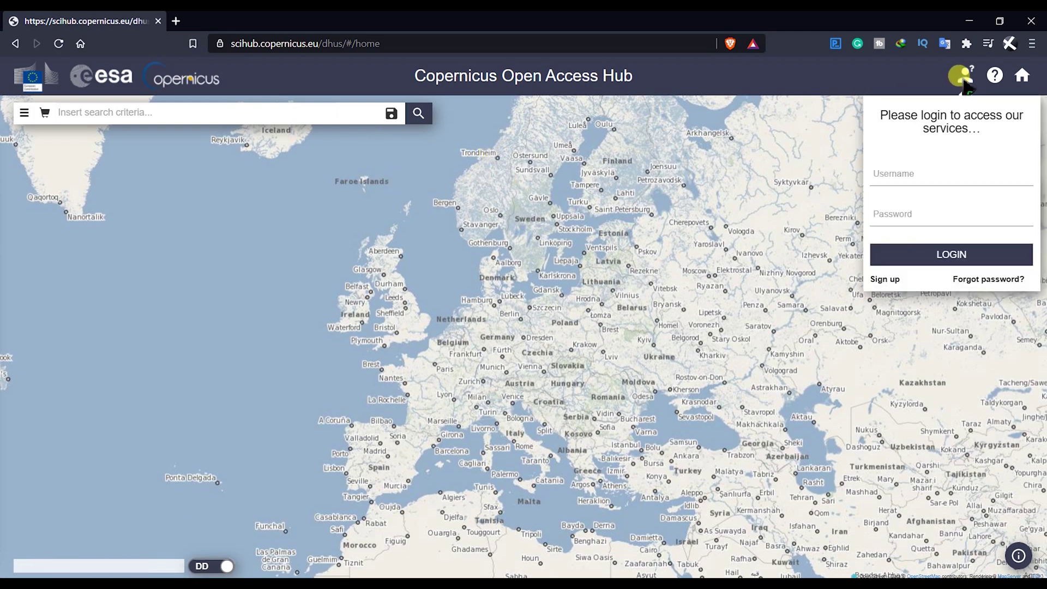
Step: Start Sign up and enter first name, last name, username, password and e-mail, with both confirmations
click(886, 280)
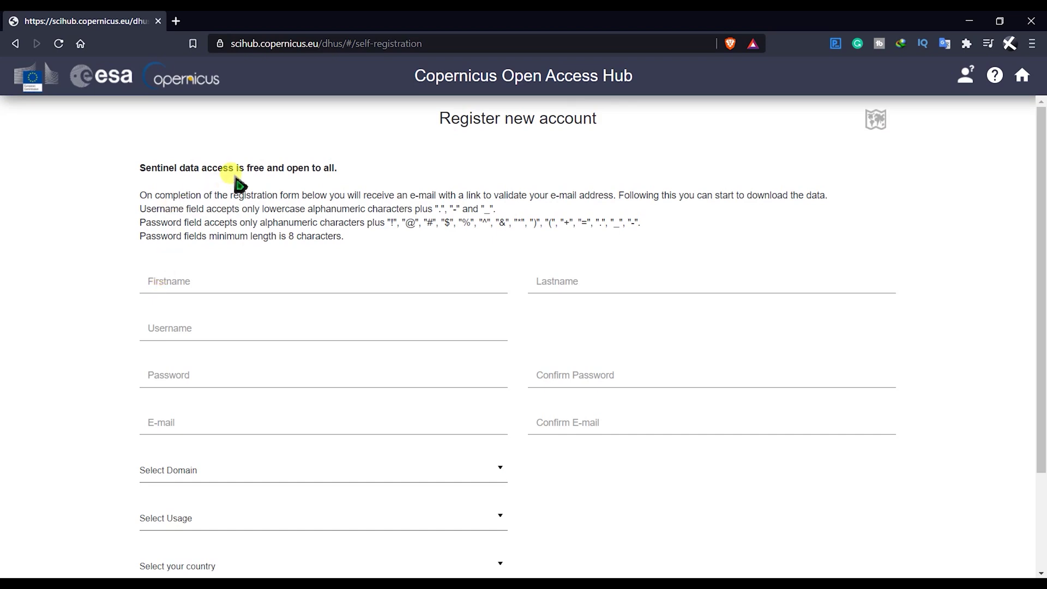
click(182, 283)
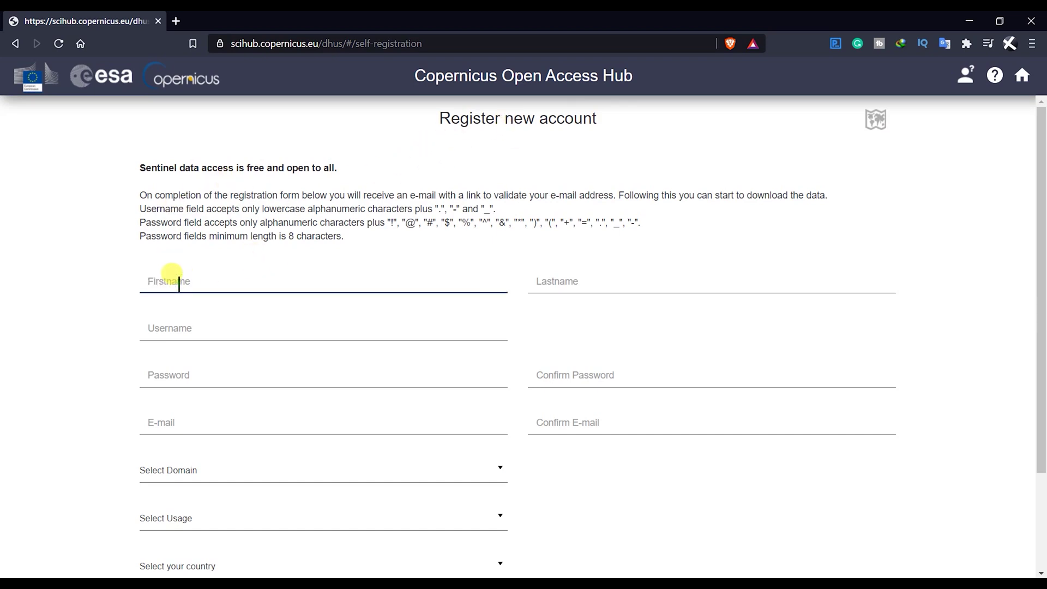
click(558, 283)
text(Abir)
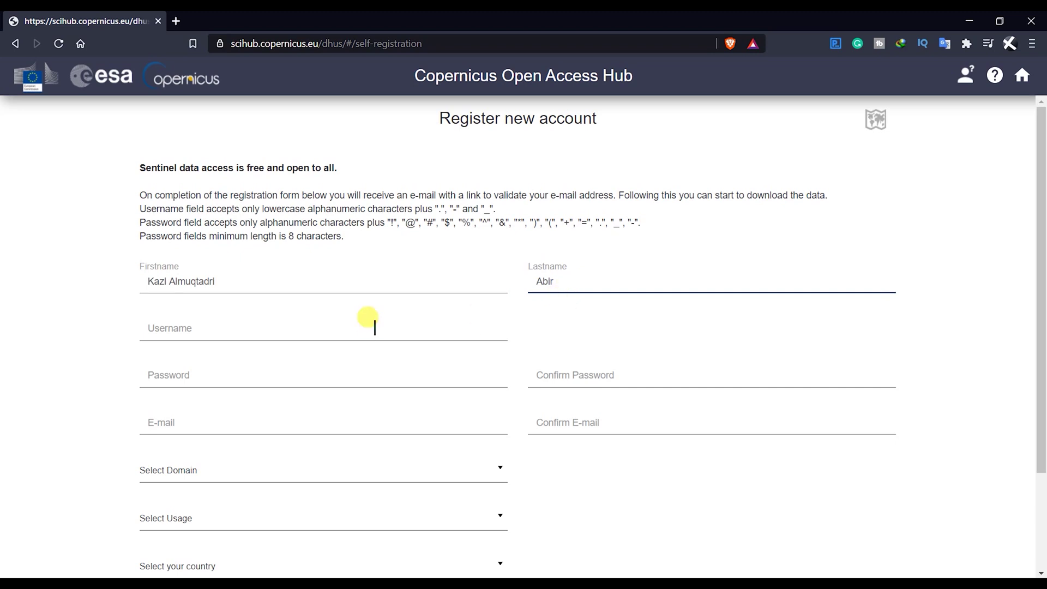
click(251, 284)
text(i)
click(197, 330)
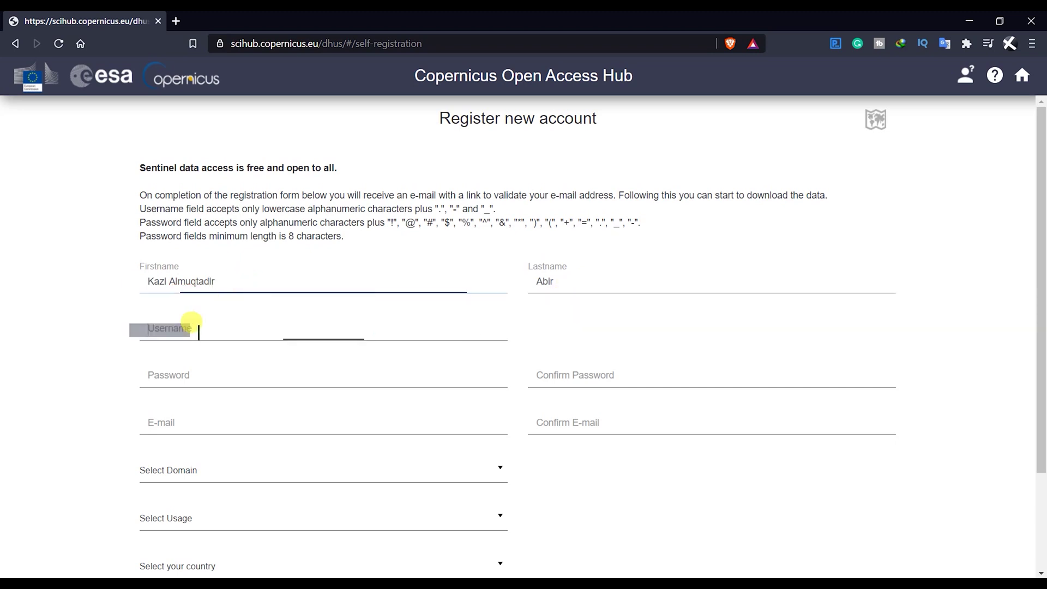
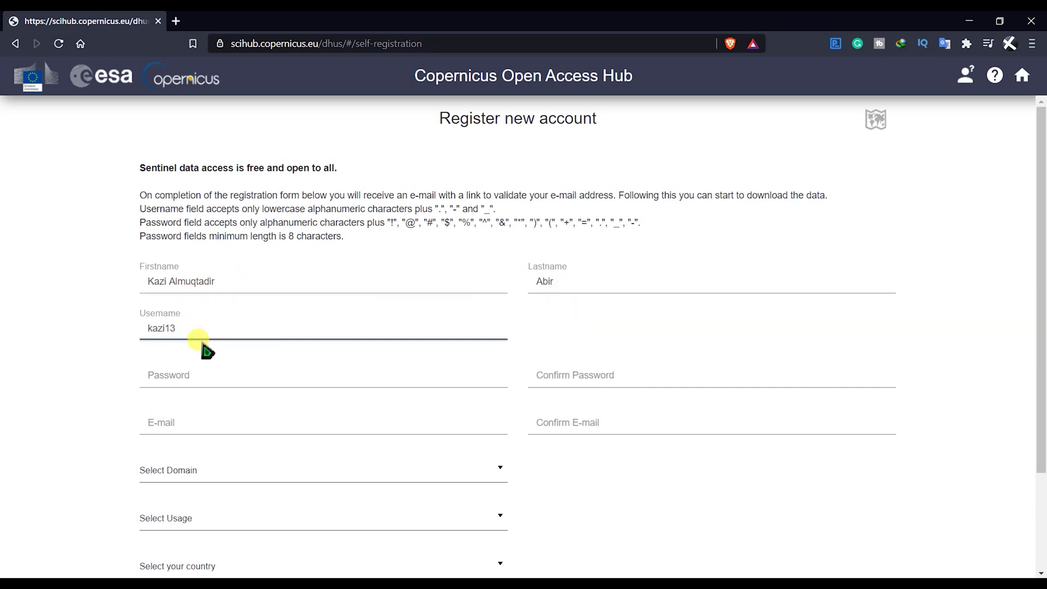
click(187, 374)
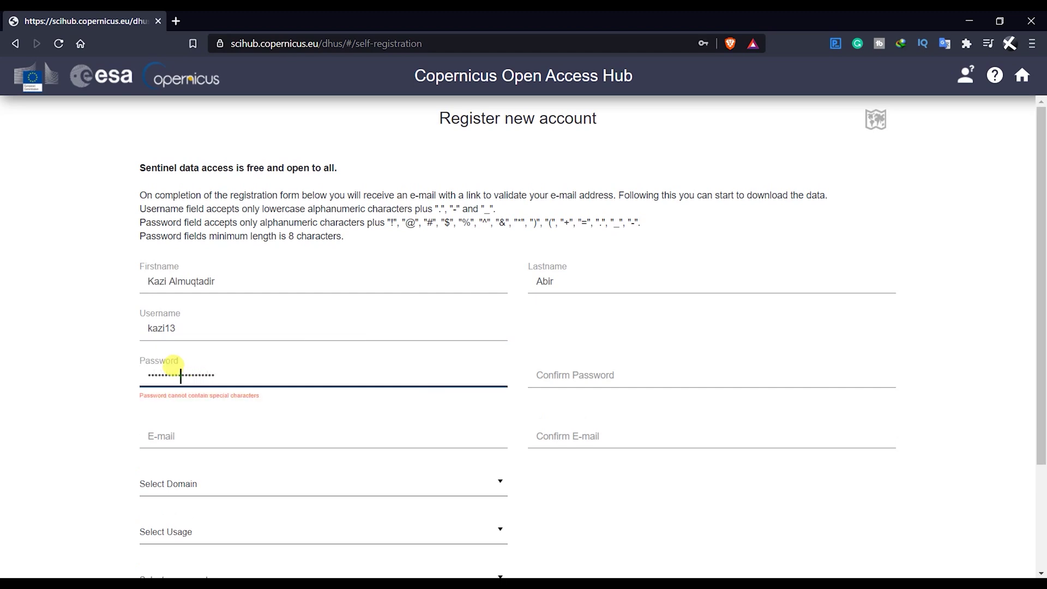
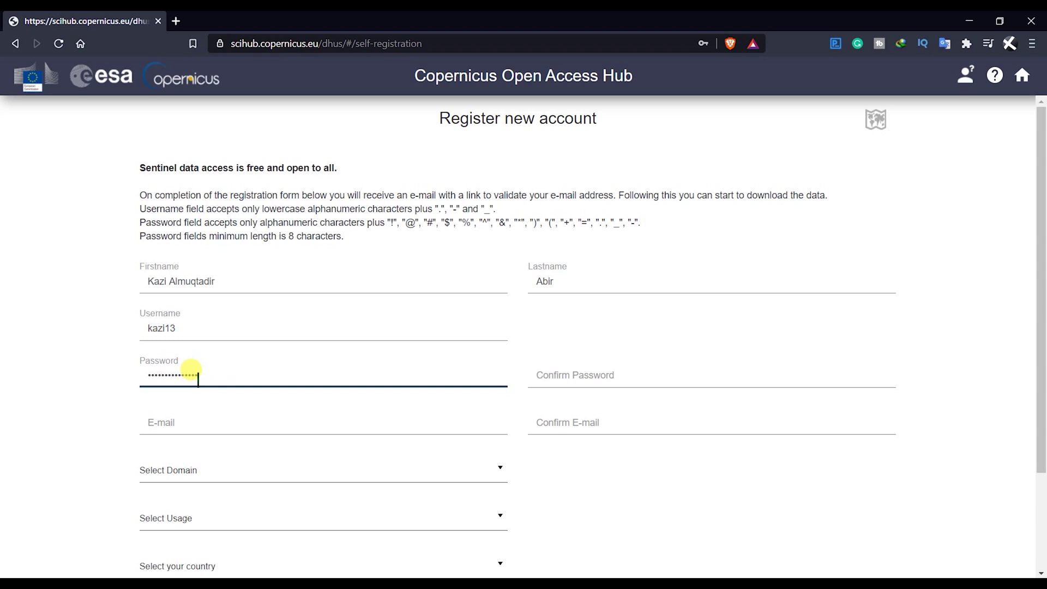
click(553, 377)
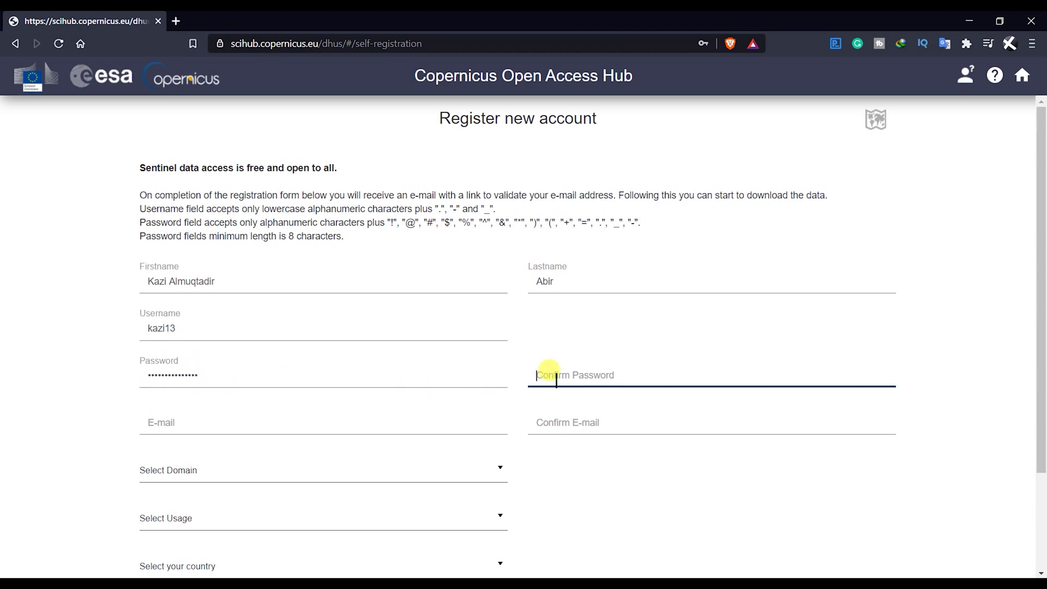
text(k)
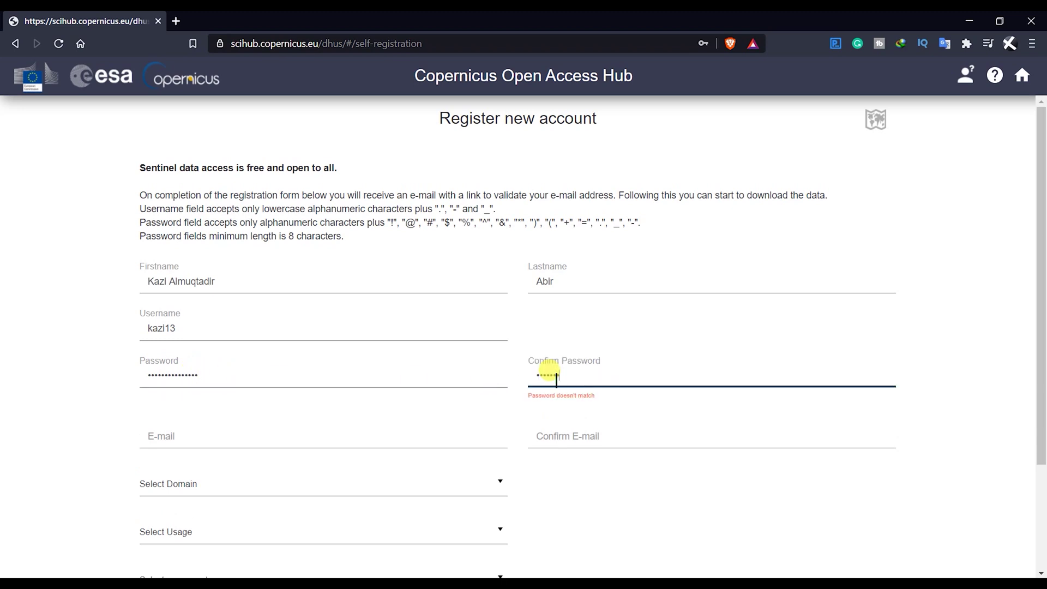
text(3)
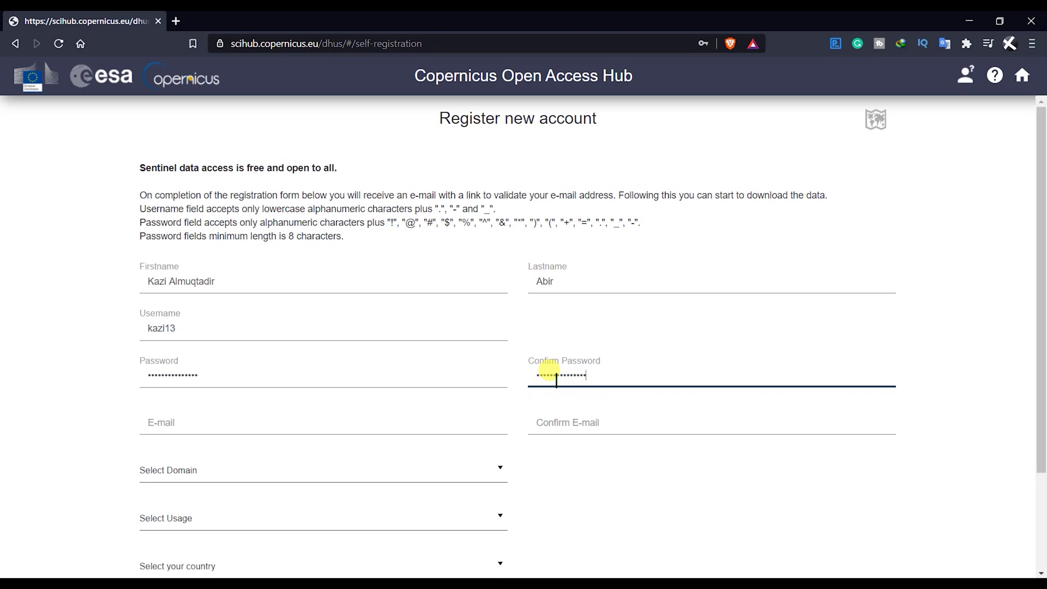
click(187, 437)
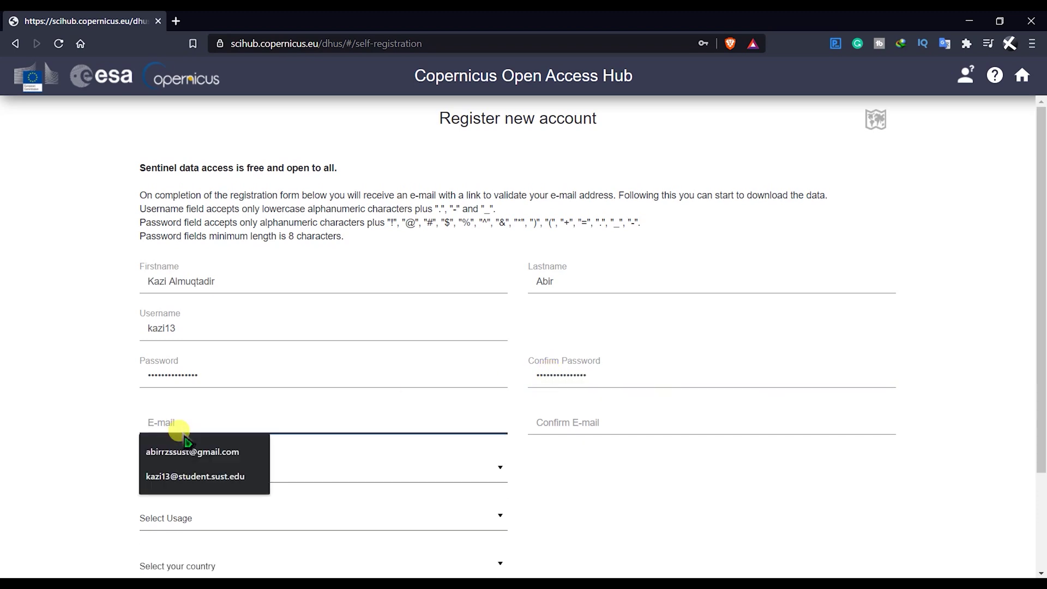
click(570, 421)
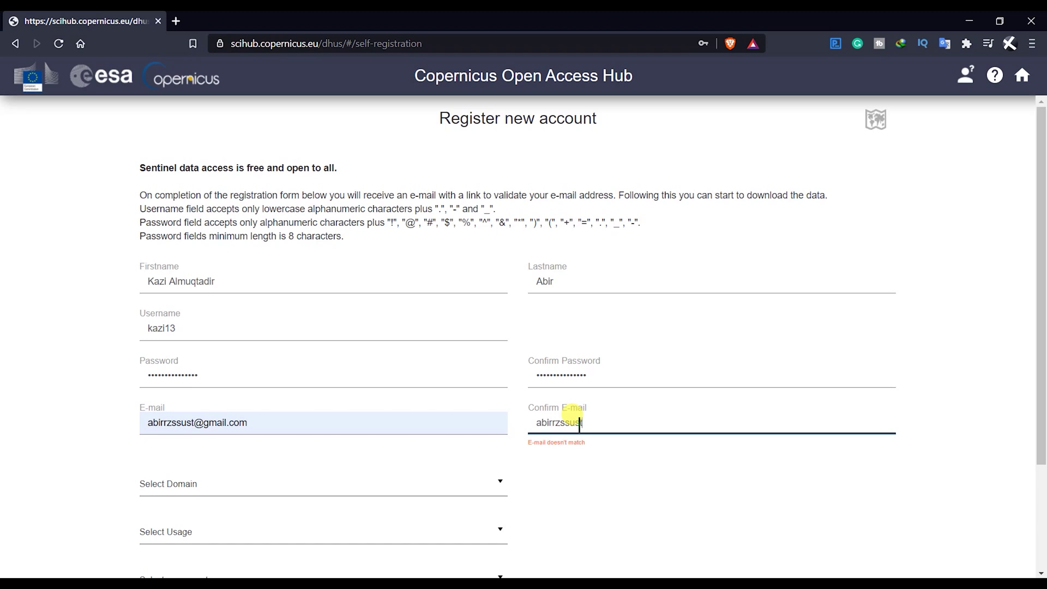
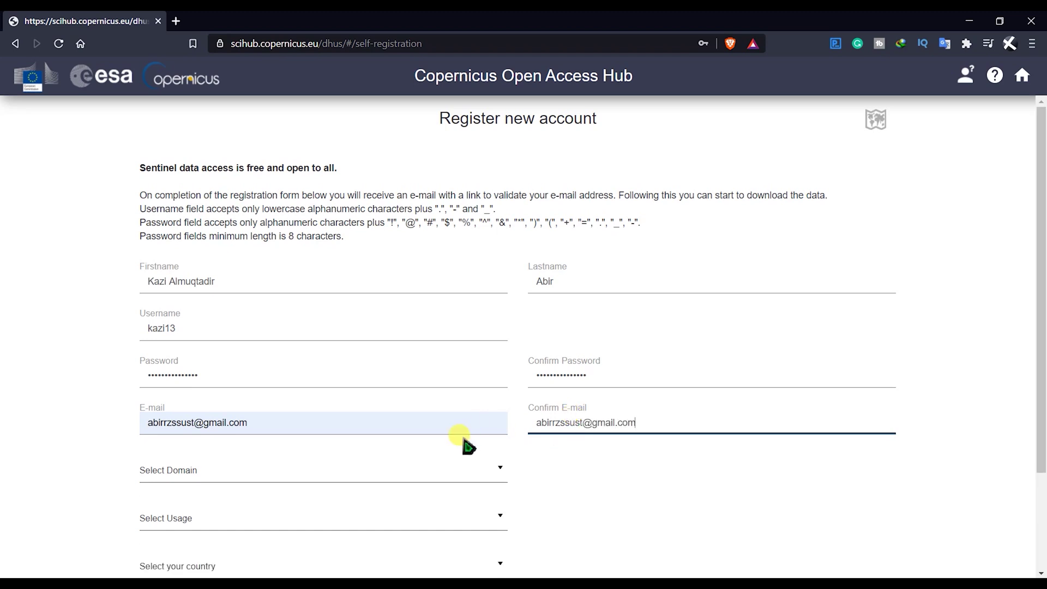
scroll(602, 425, down, 3)
Step: Choose domain Land, usage Education and country Bangladesh, then submit the registration
click(601, 426)
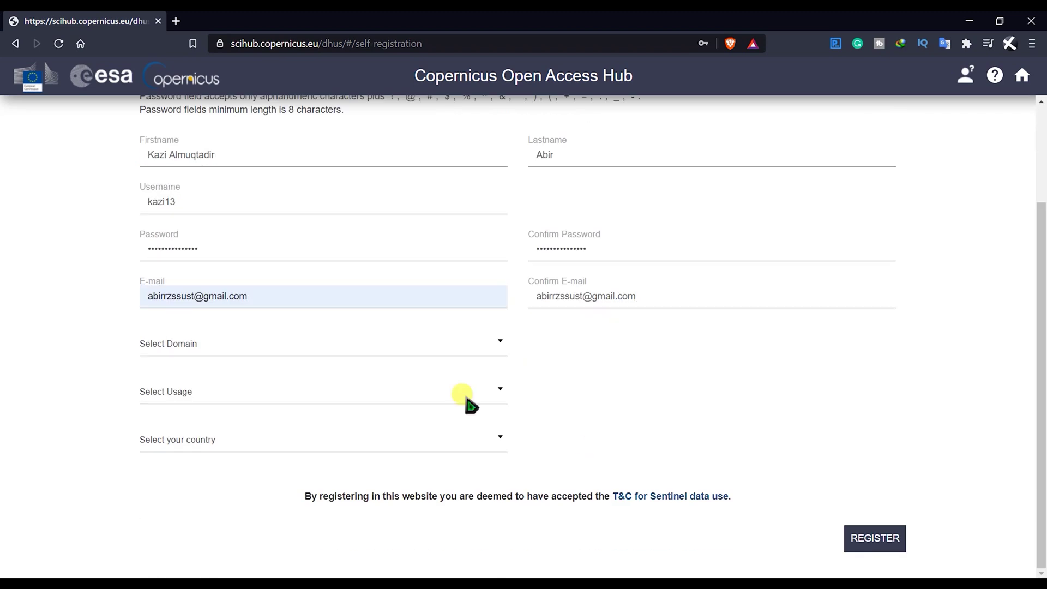
click(395, 344)
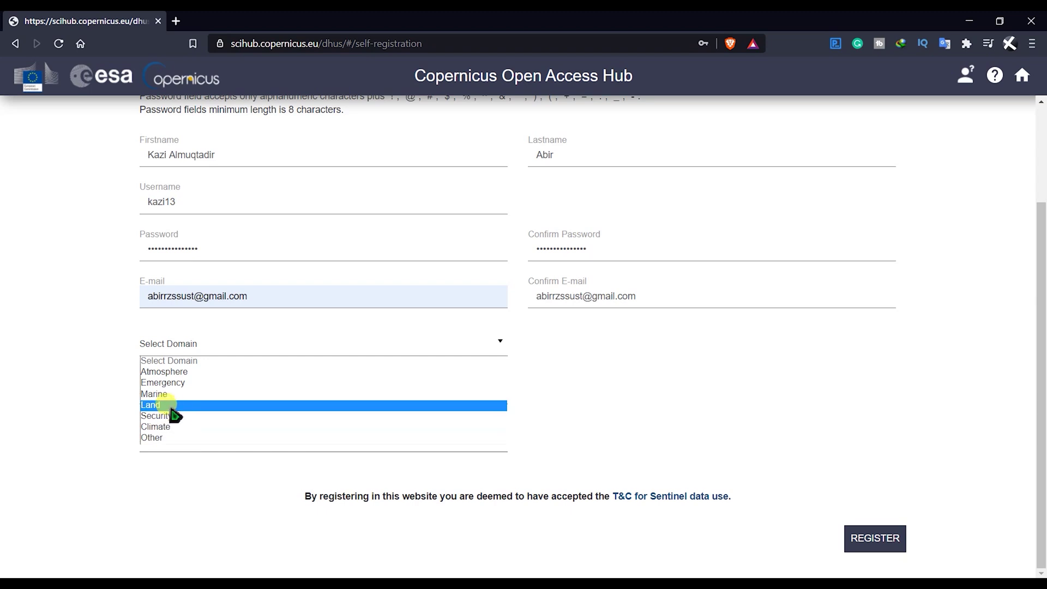
click(172, 408)
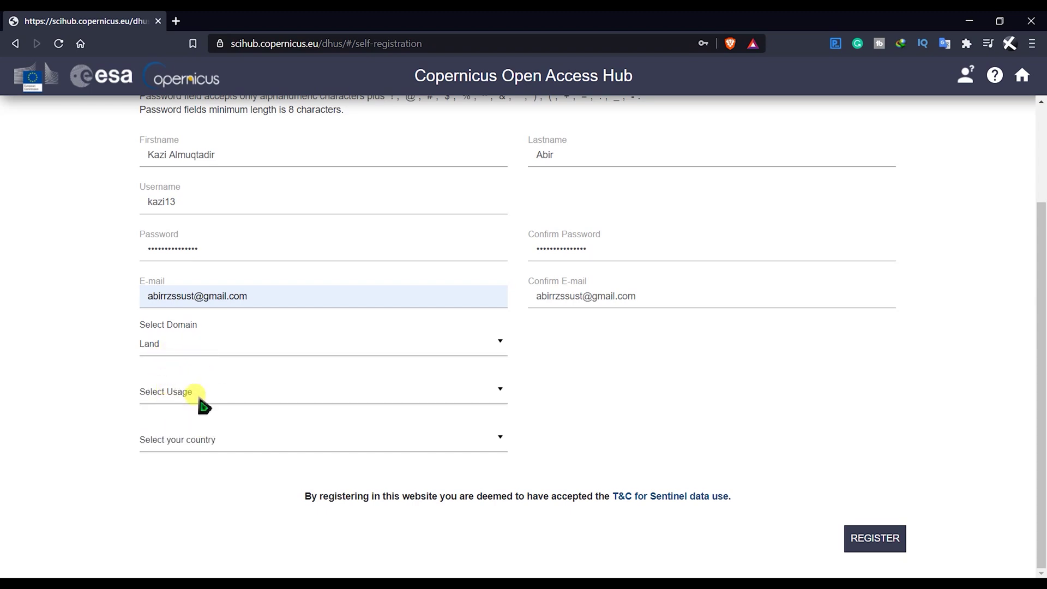
click(199, 400)
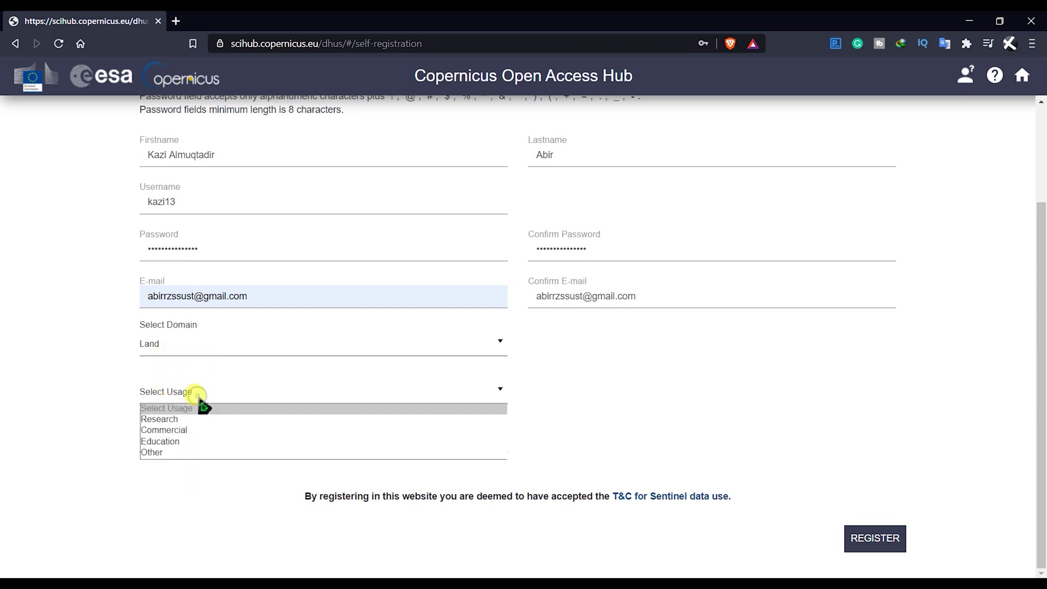
click(189, 442)
click(194, 446)
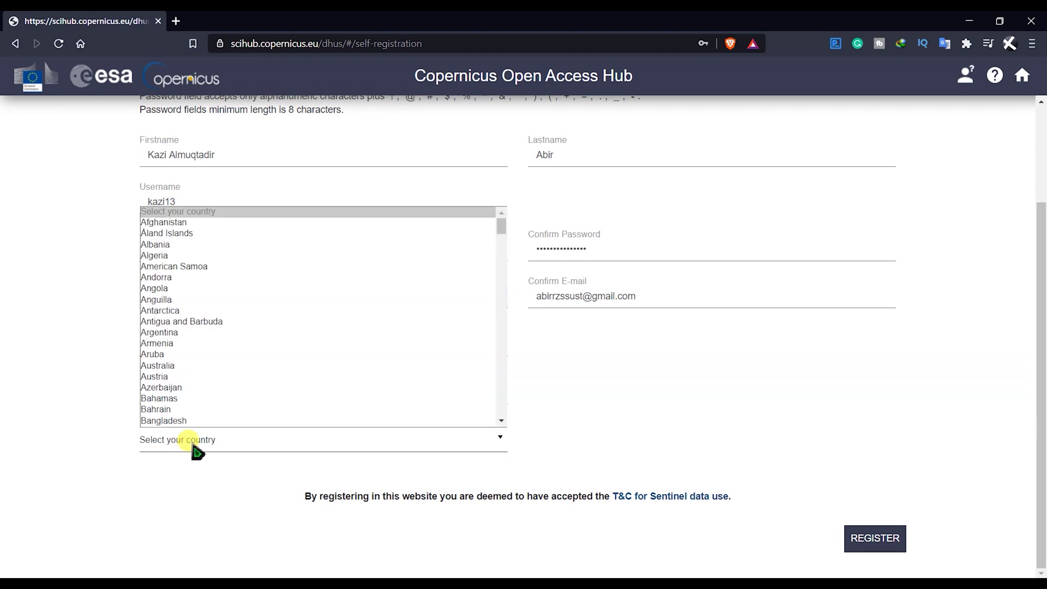
click(181, 425)
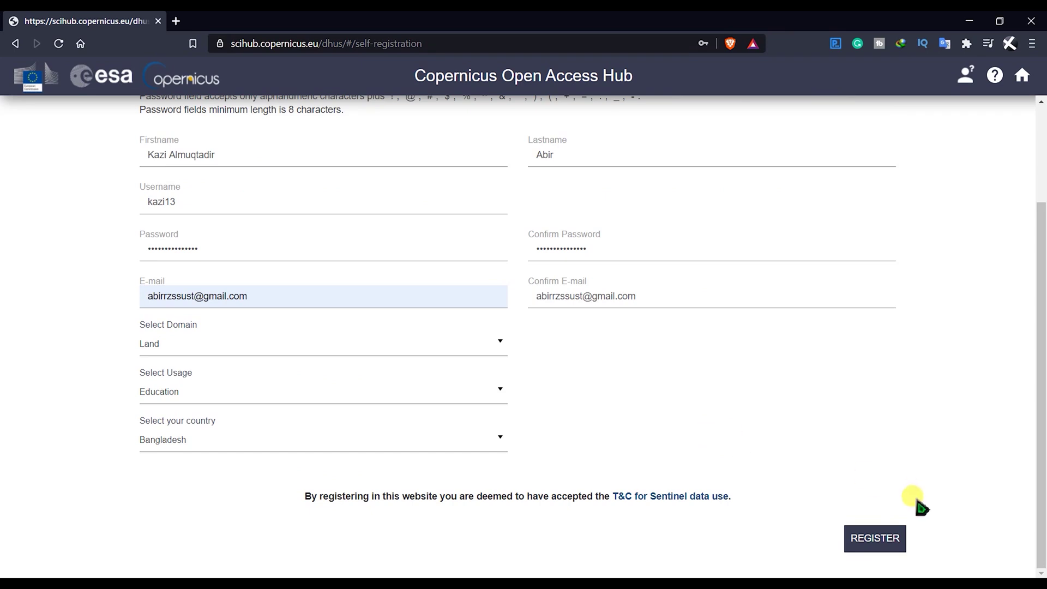
click(871, 540)
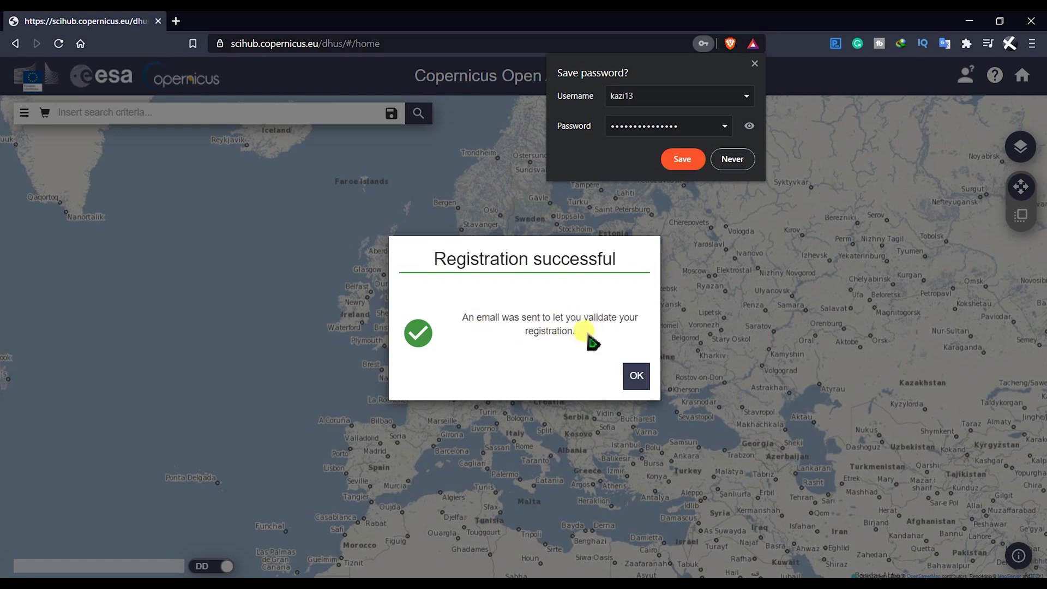
Step: Dismiss the success message, save the login, and follow the SciHub email's validation link
click(636, 376)
click(680, 162)
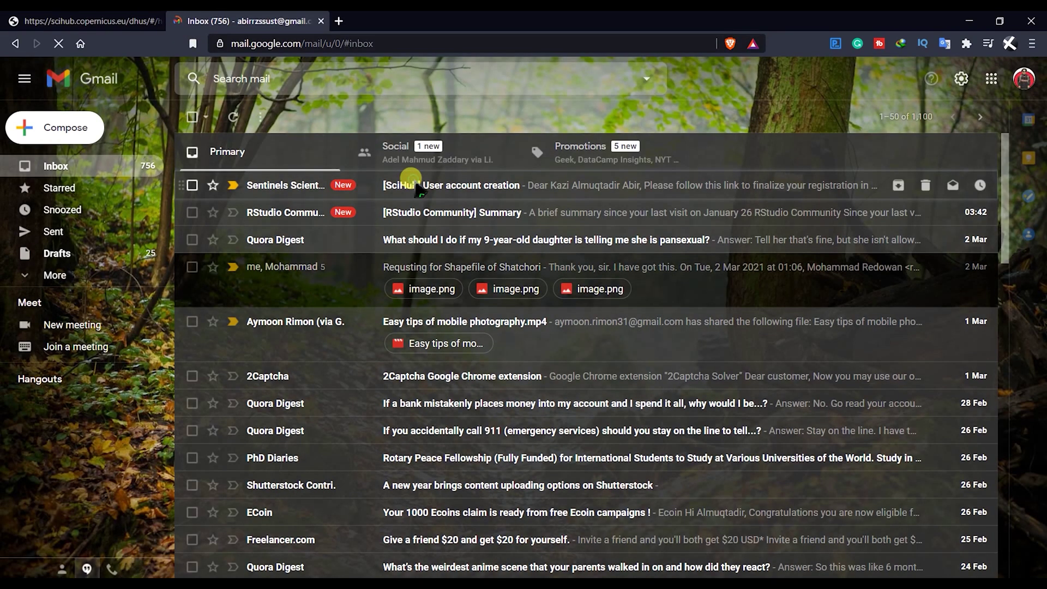
click(412, 187)
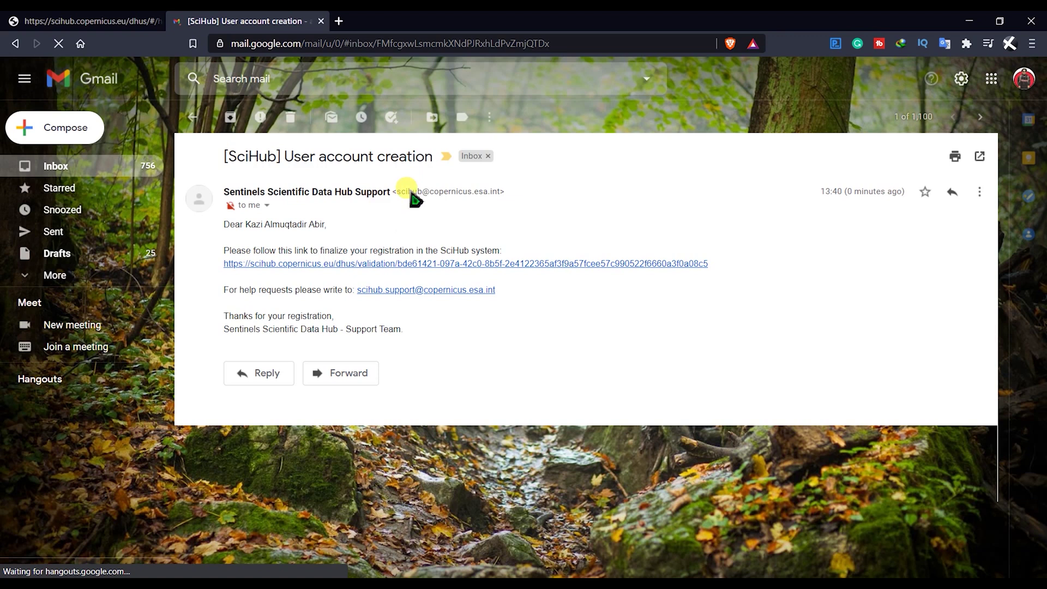
click(284, 271)
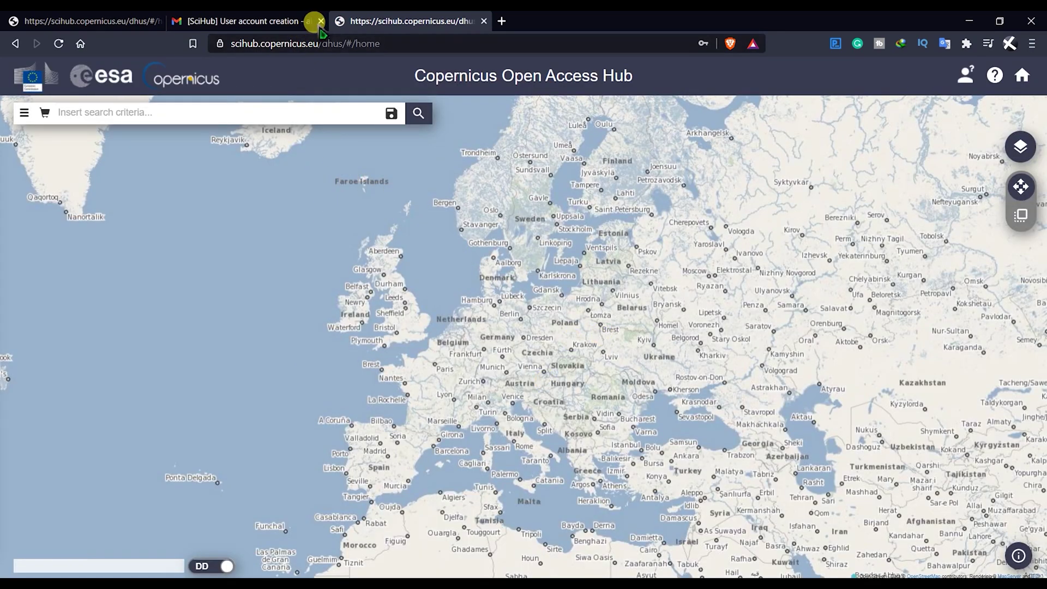
Step: Close the Gmail and old registration tabs, then log in with the saved credentials
click(321, 20)
click(158, 21)
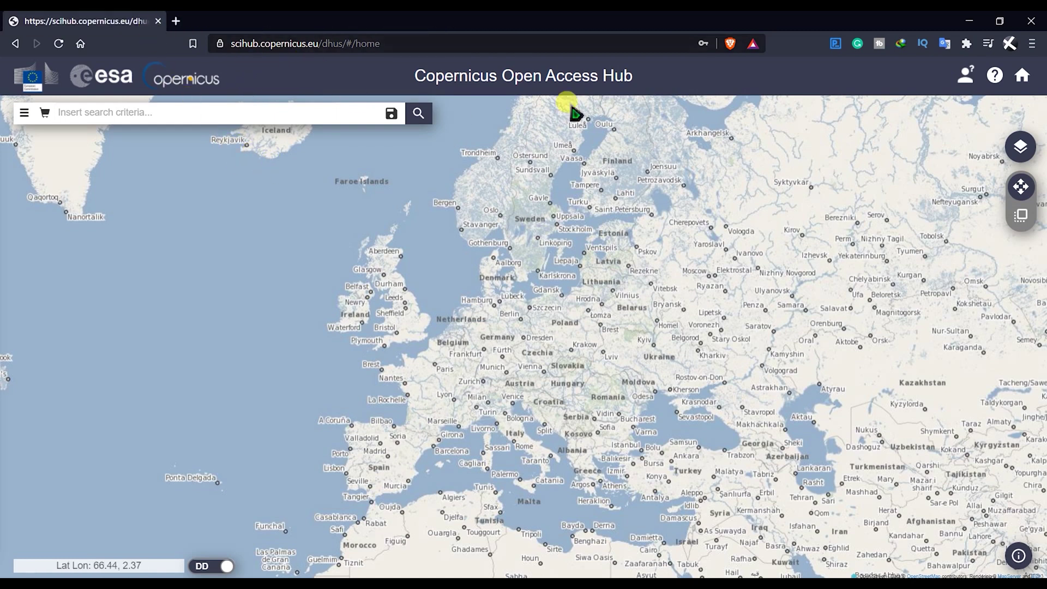
click(966, 76)
click(908, 175)
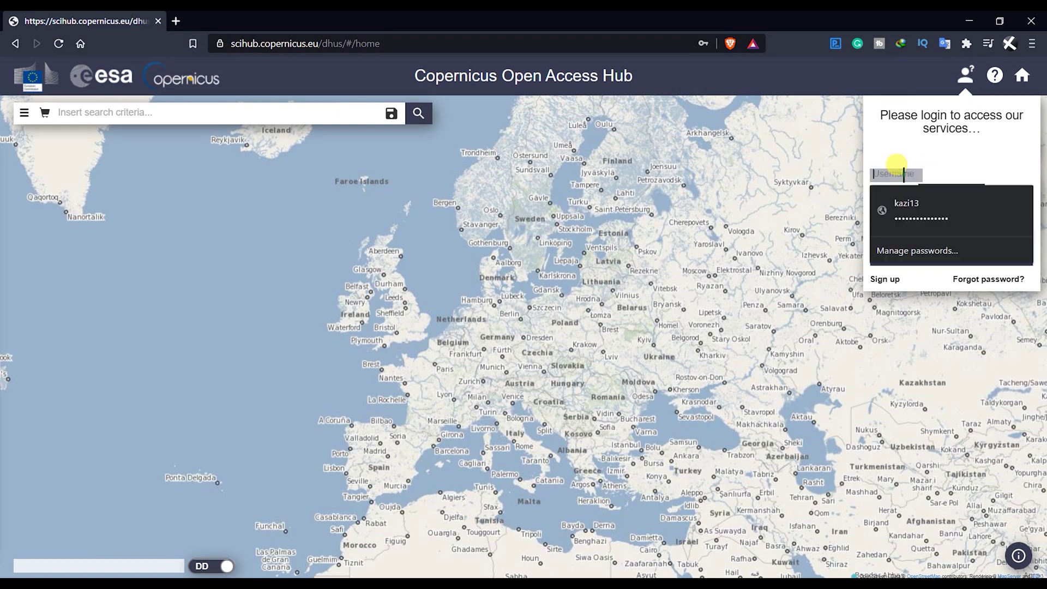
click(908, 203)
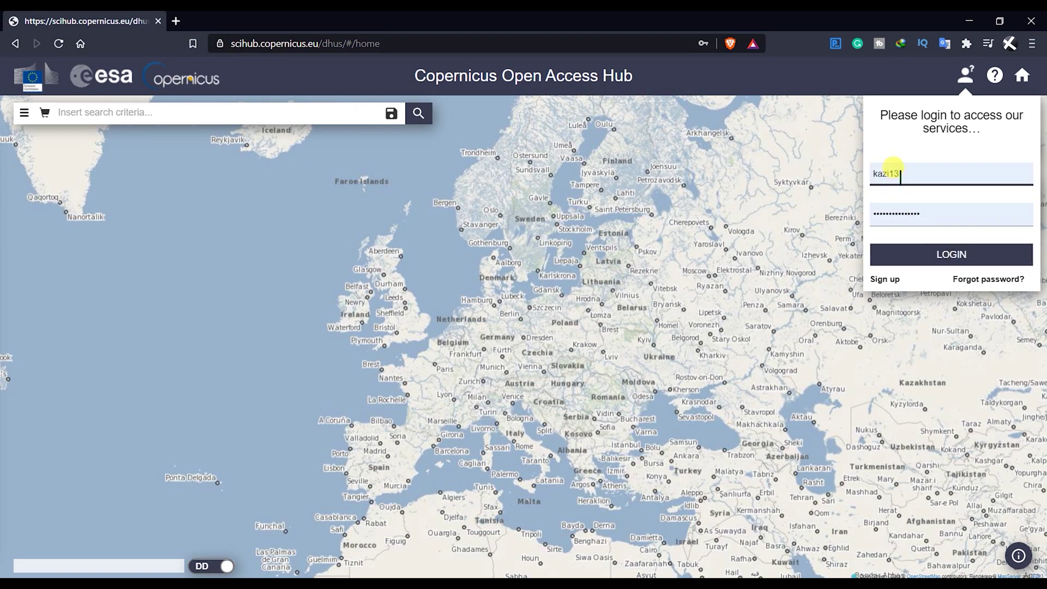
click(939, 253)
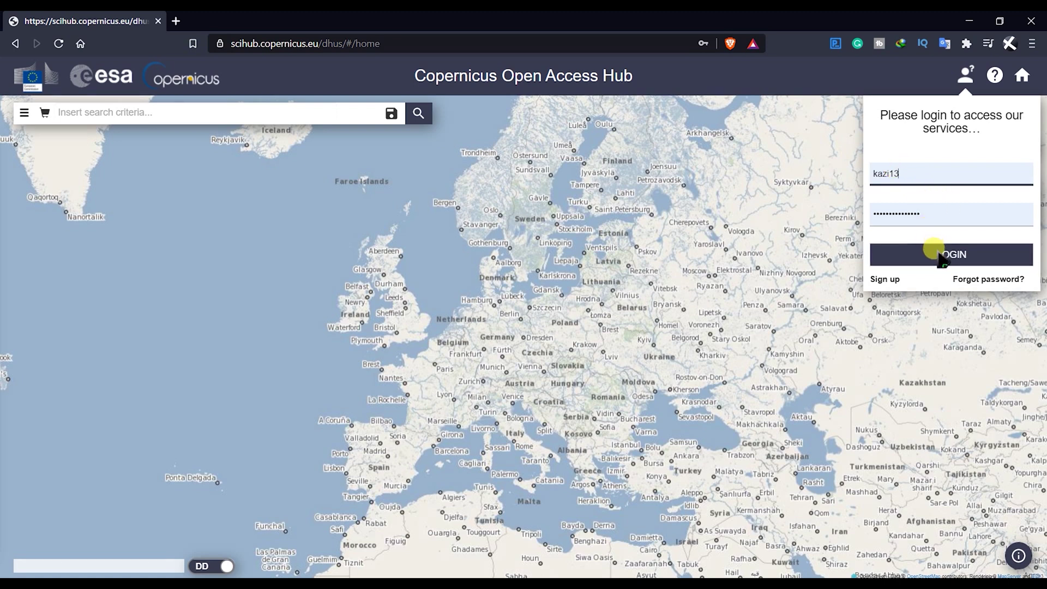
click(941, 257)
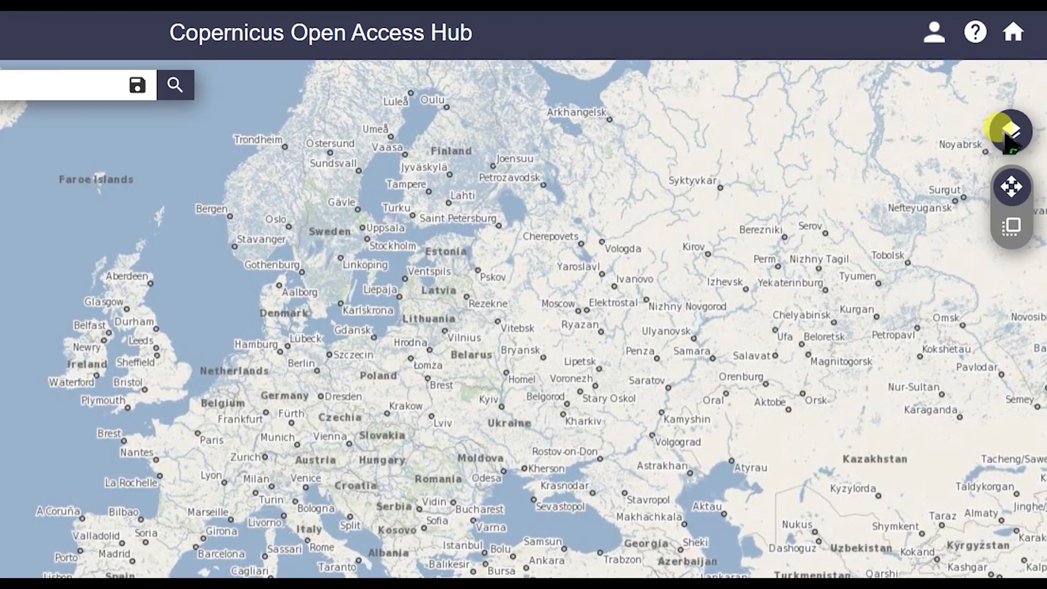
Step: Set the map background to the Sentinel-2 Cloudless + Overlay layer
click(1013, 137)
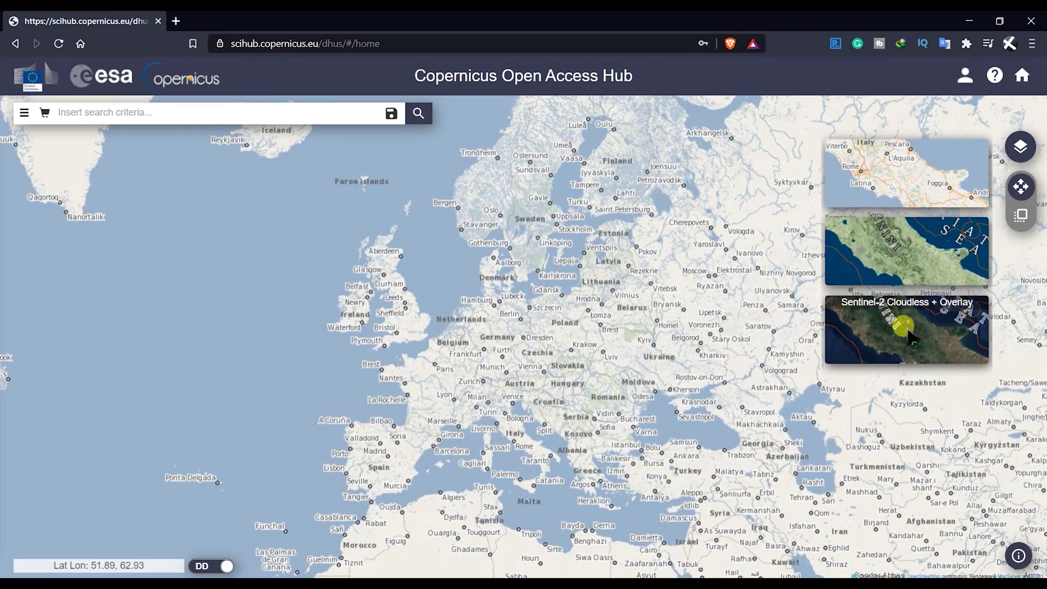
click(909, 333)
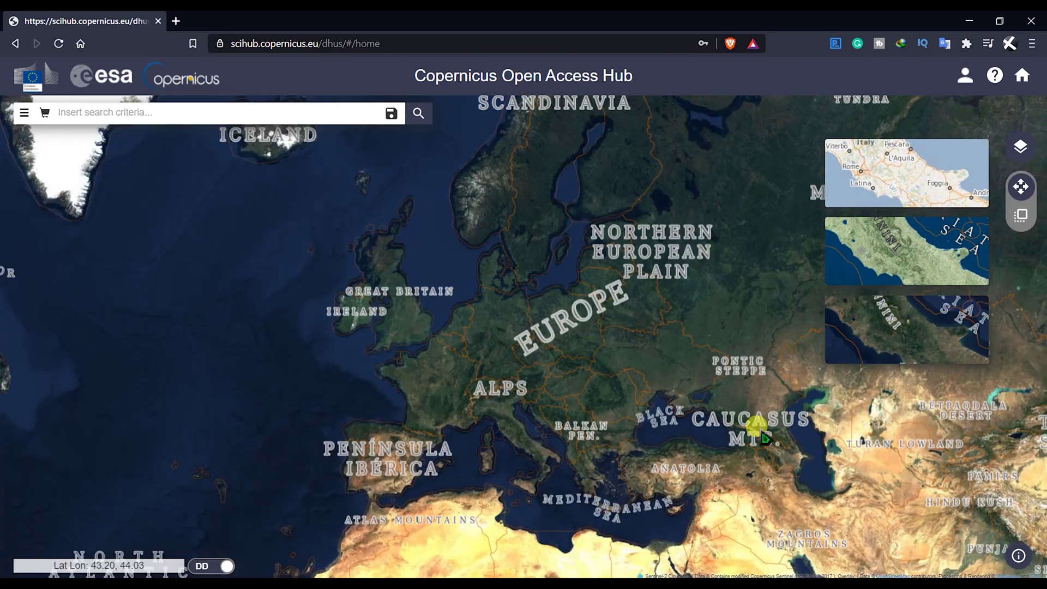
scroll(814, 417, down, 1)
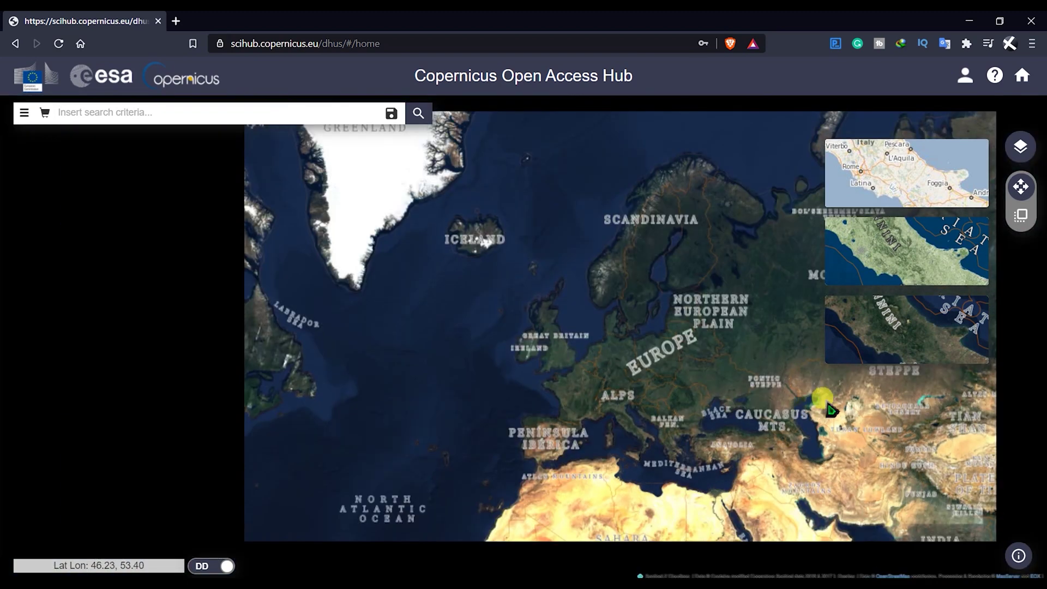
Step: Pan to Sylhet and draw a four-corner search polygon just north of the city
drag(804, 414, 597, 399)
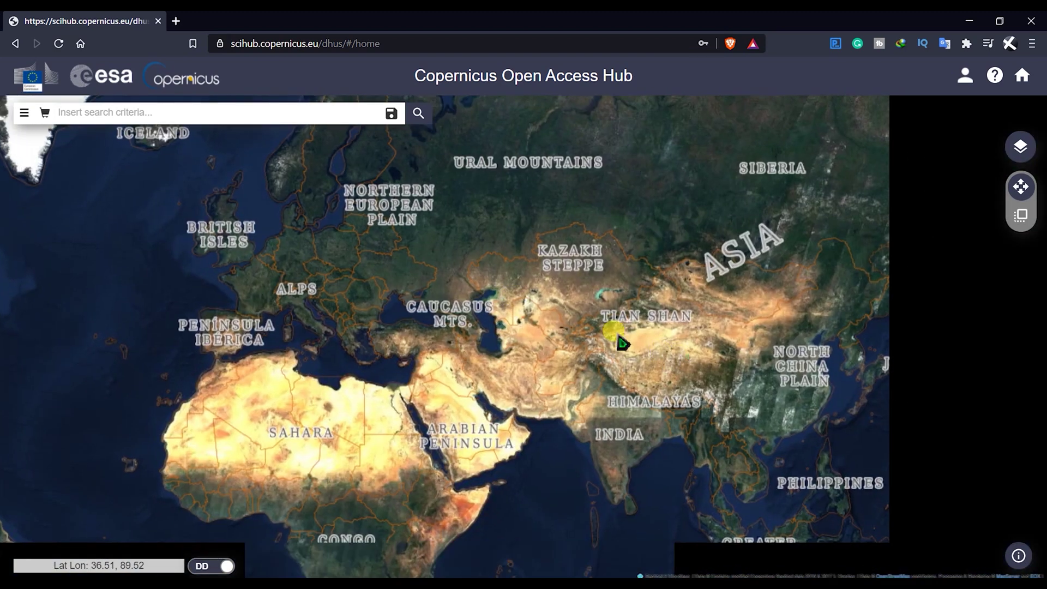
scroll(597, 399, up, 1)
scroll(606, 383, up, 1)
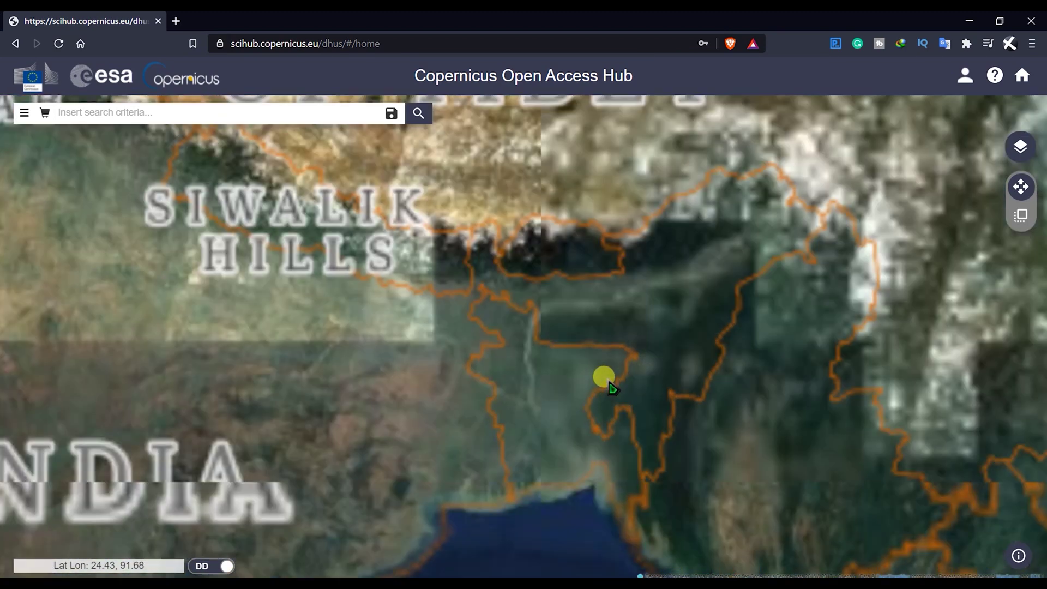
scroll(619, 375, up, 1)
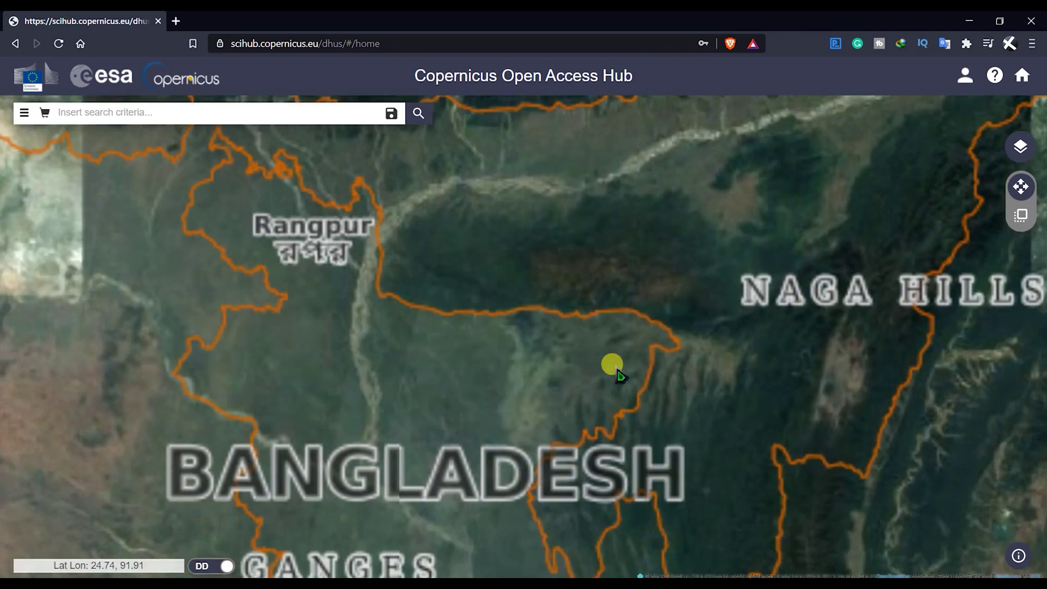
scroll(618, 375, up, 1)
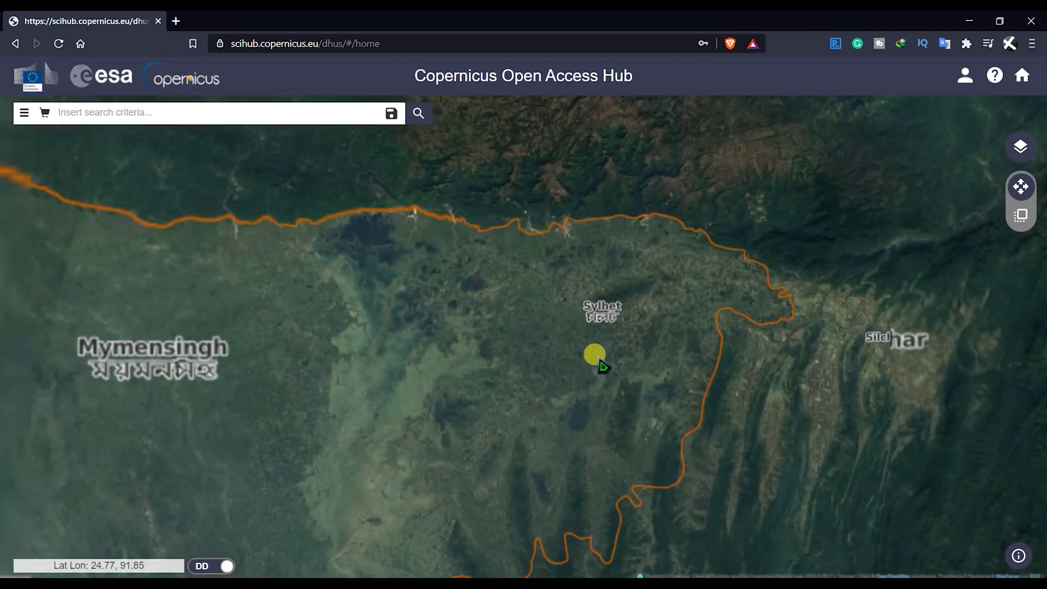
scroll(604, 360, up, 1)
drag(608, 331, 603, 374)
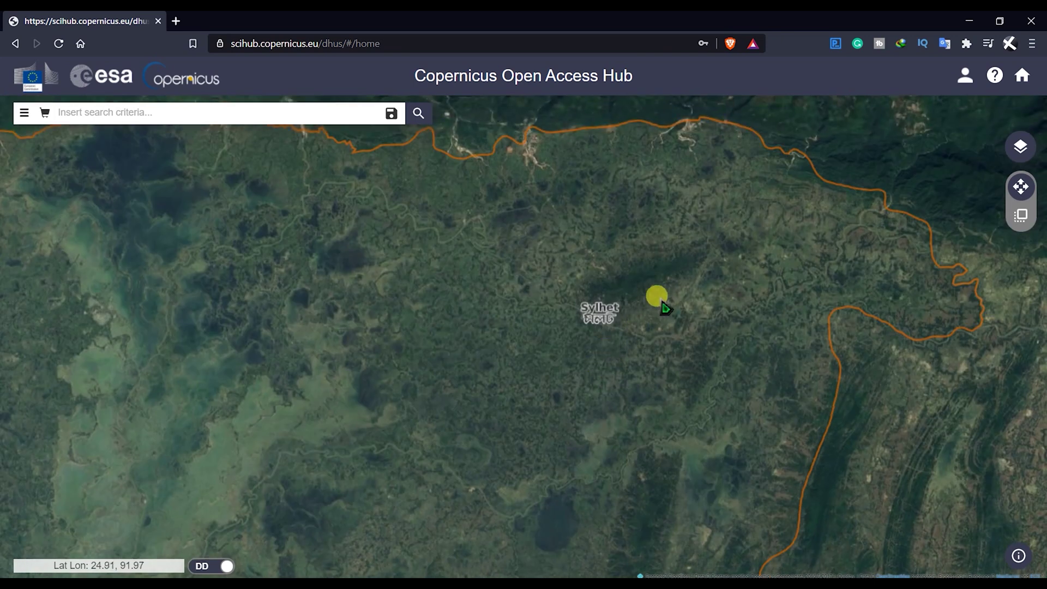
scroll(660, 308, up, 1)
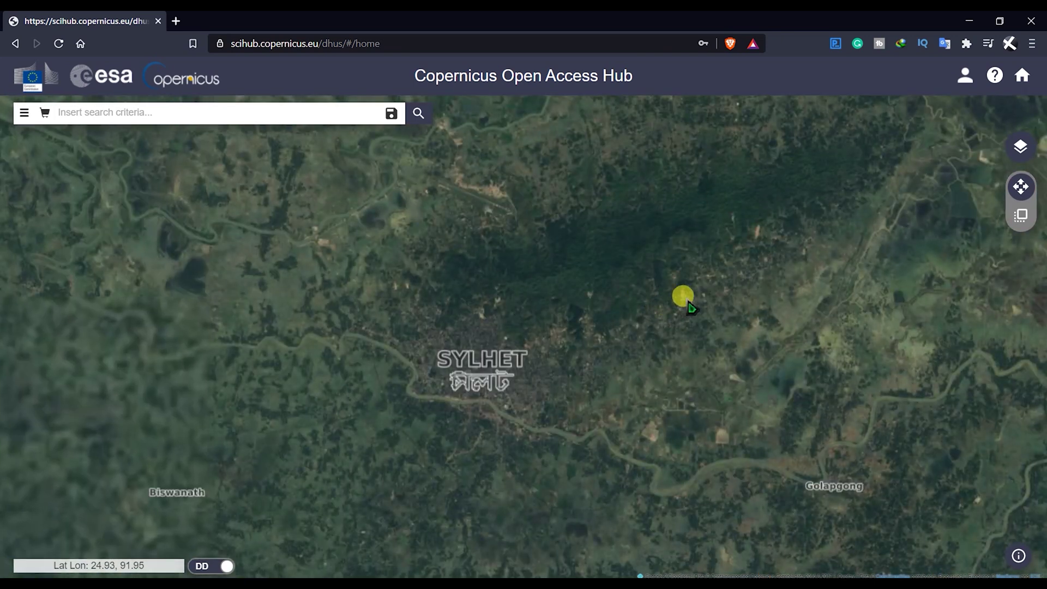
drag(684, 298, 663, 327)
scroll(589, 311, up, 1)
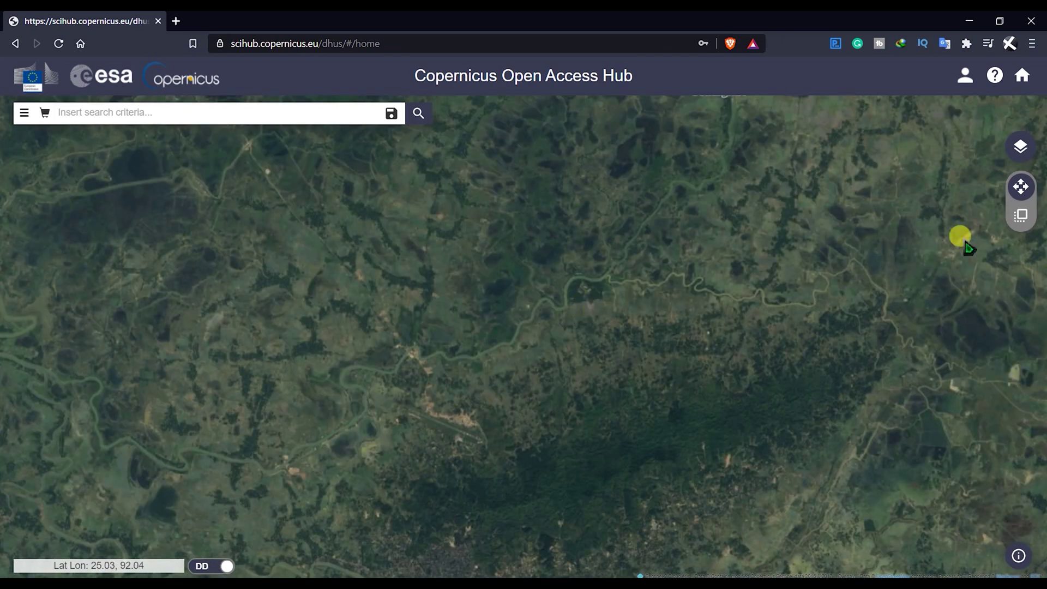
click(1021, 216)
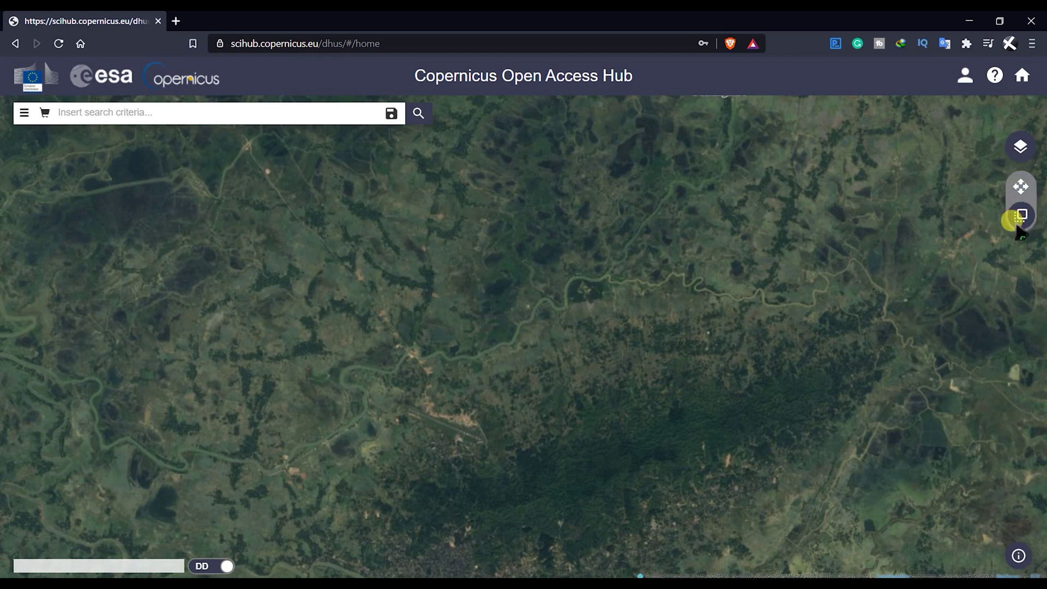
click(530, 260)
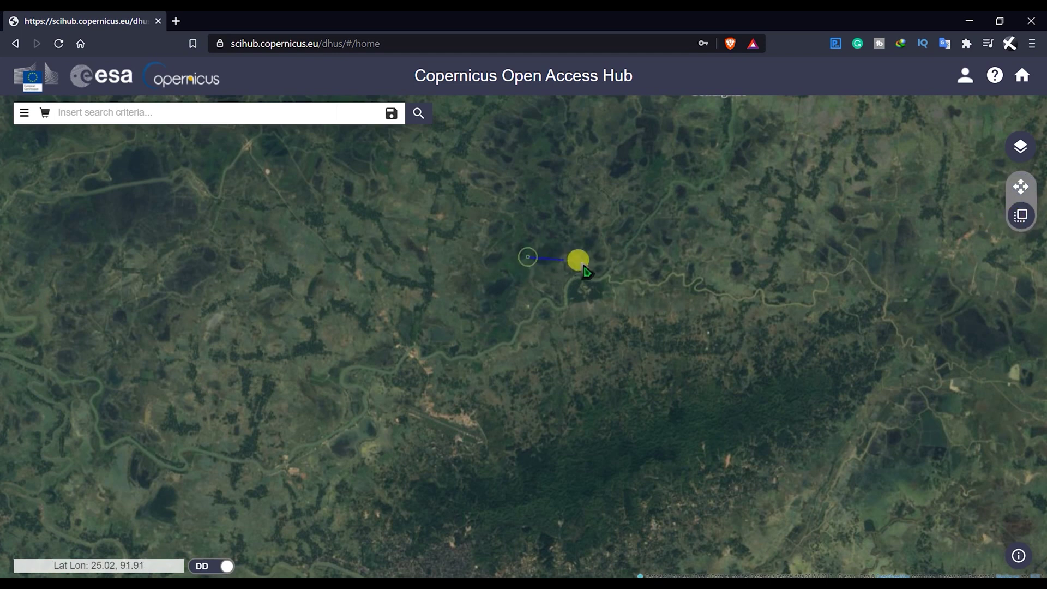
click(626, 254)
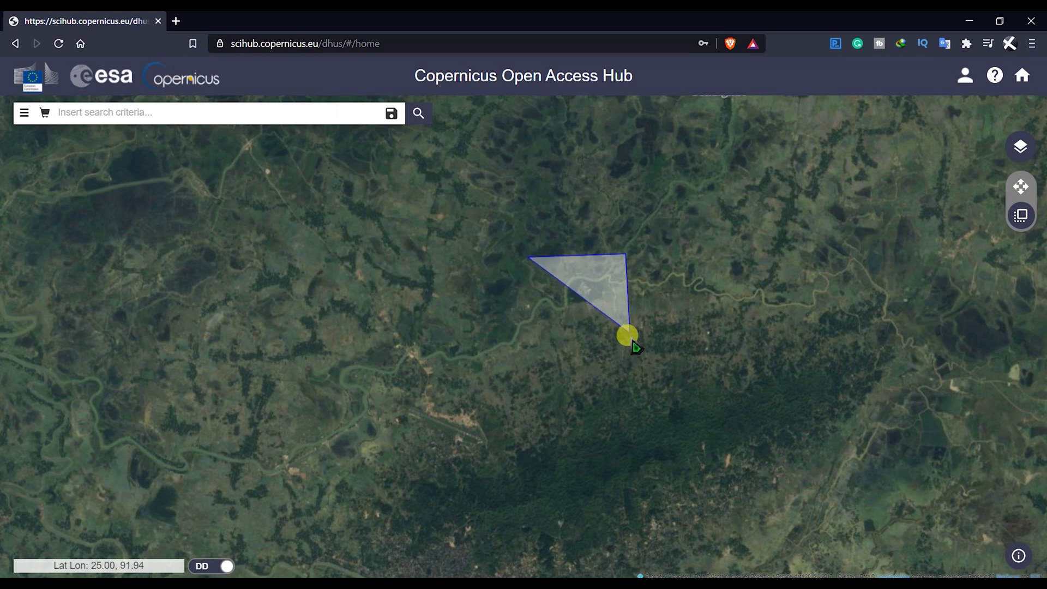
click(629, 341)
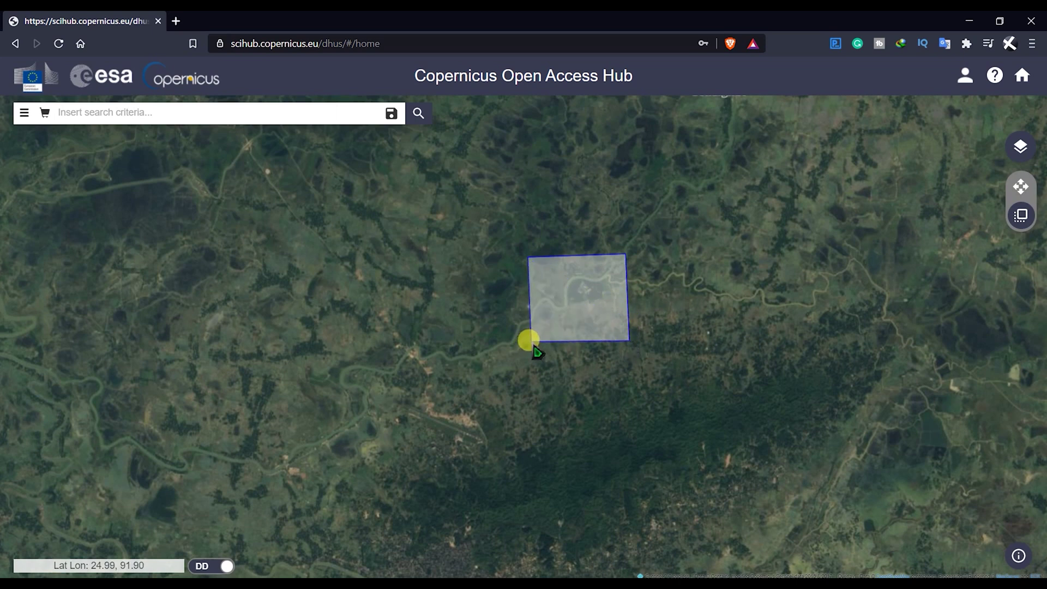
double_click(529, 344)
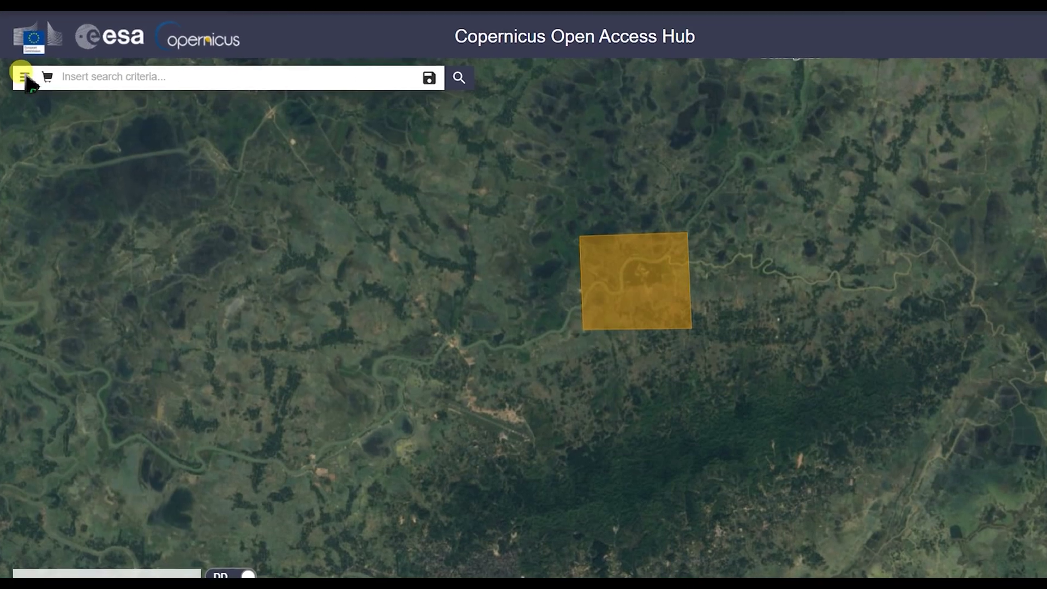
Step: Sort advanced search results by Sensing Date in descending order
click(25, 77)
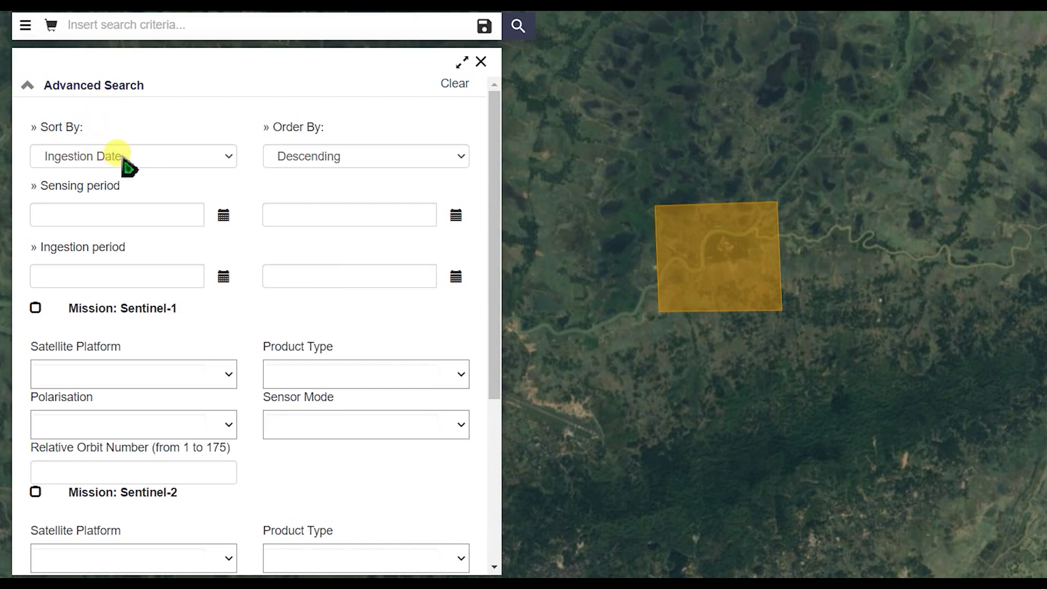
click(209, 160)
click(133, 190)
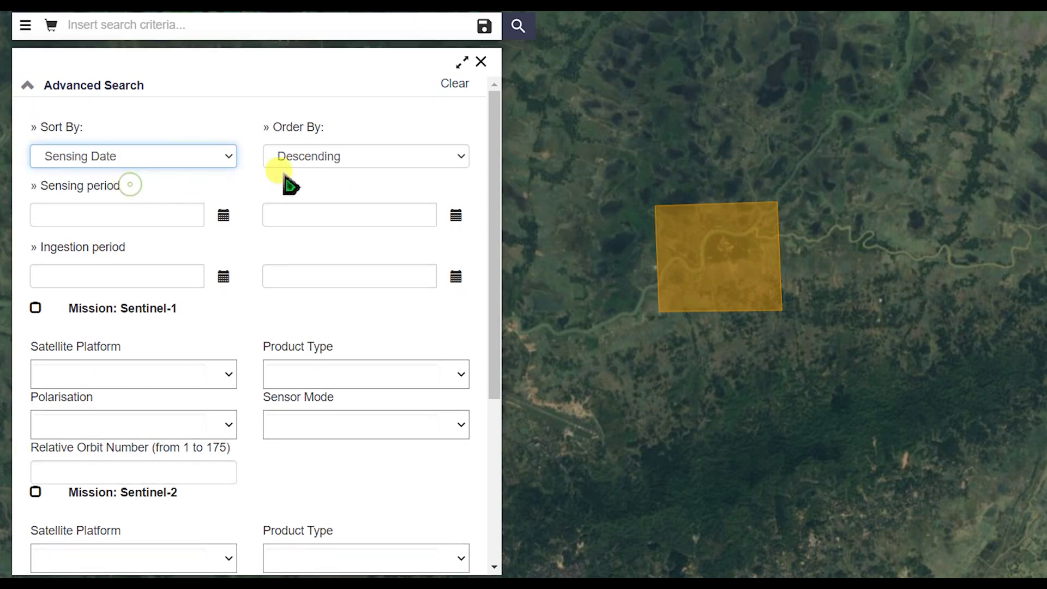
click(304, 162)
click(324, 177)
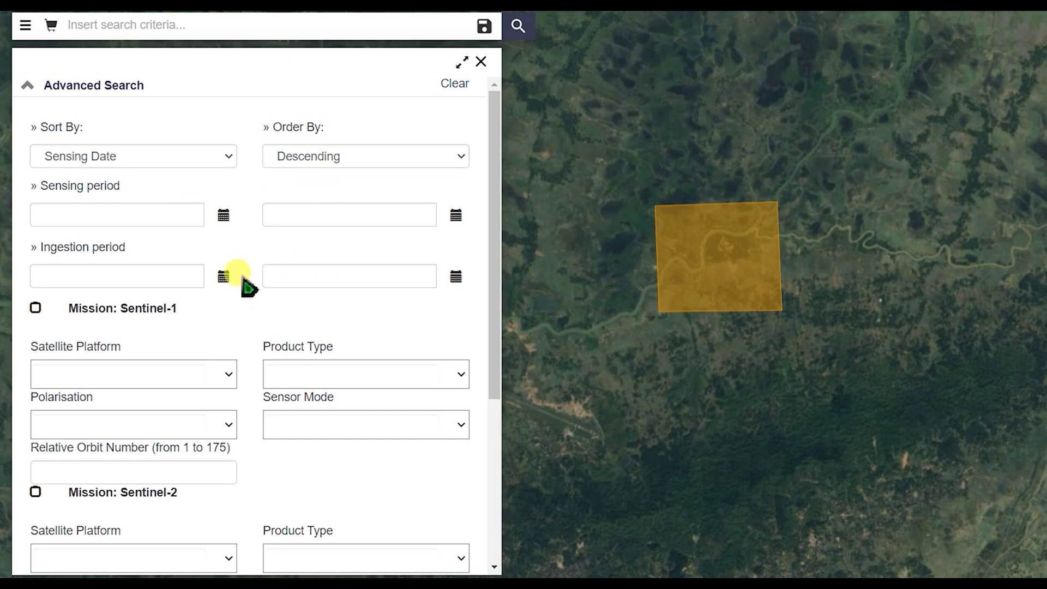
scroll(241, 284, down, 1)
scroll(221, 289, down, 1)
scroll(212, 293, down, 1)
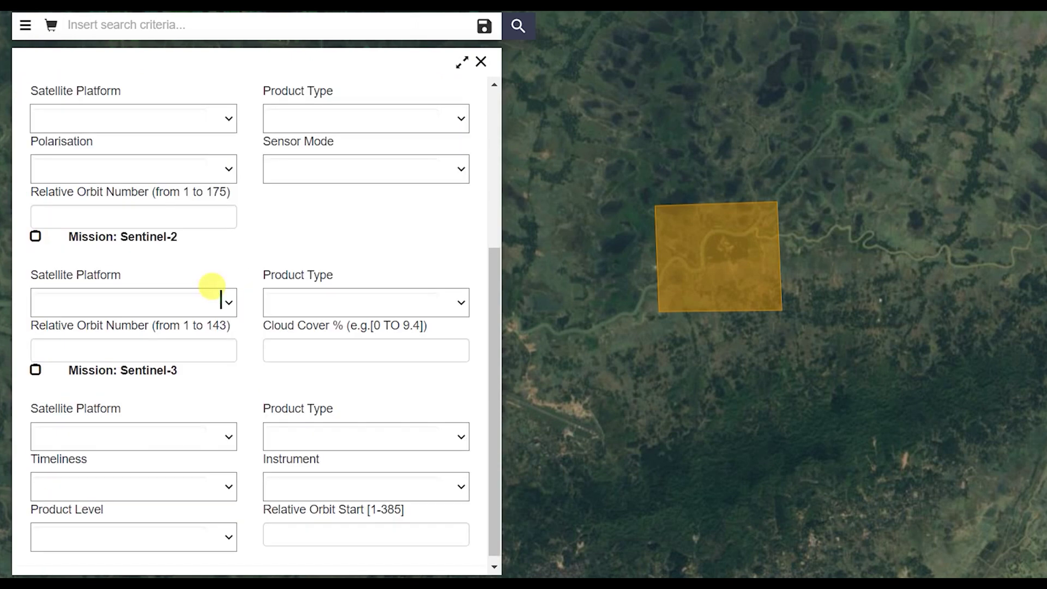
Step: Filter to Sentinel-2 mission, product type S2MSI2A, and cloud cover [0 TO 5]
click(35, 237)
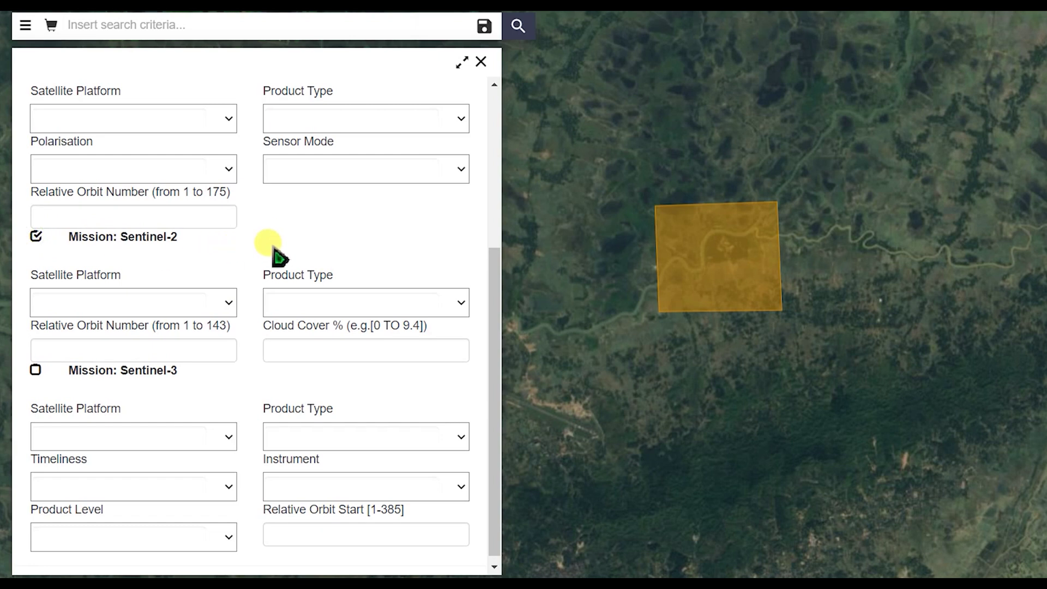
click(460, 302)
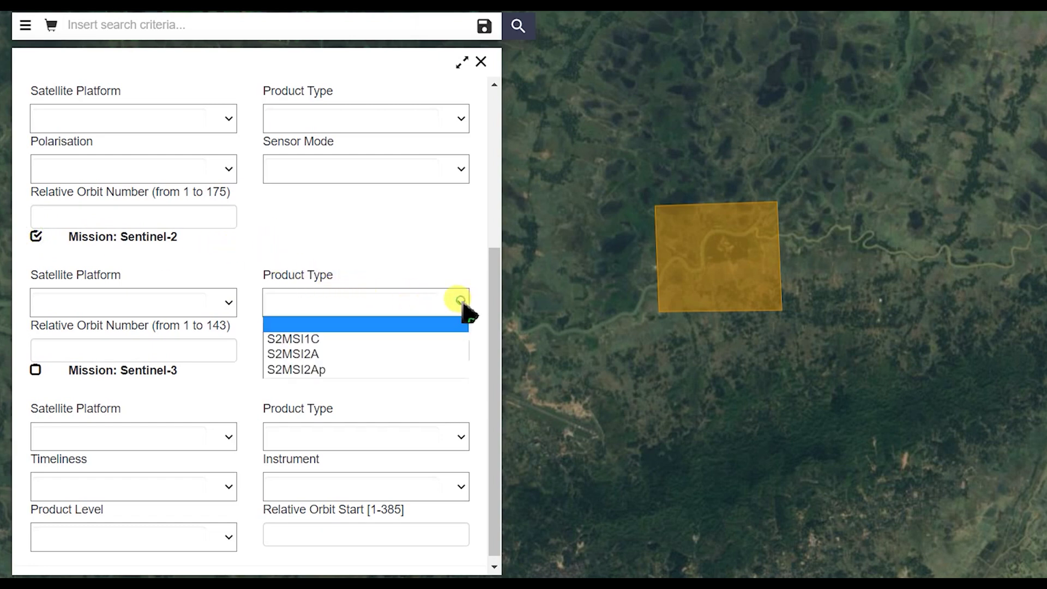
click(329, 354)
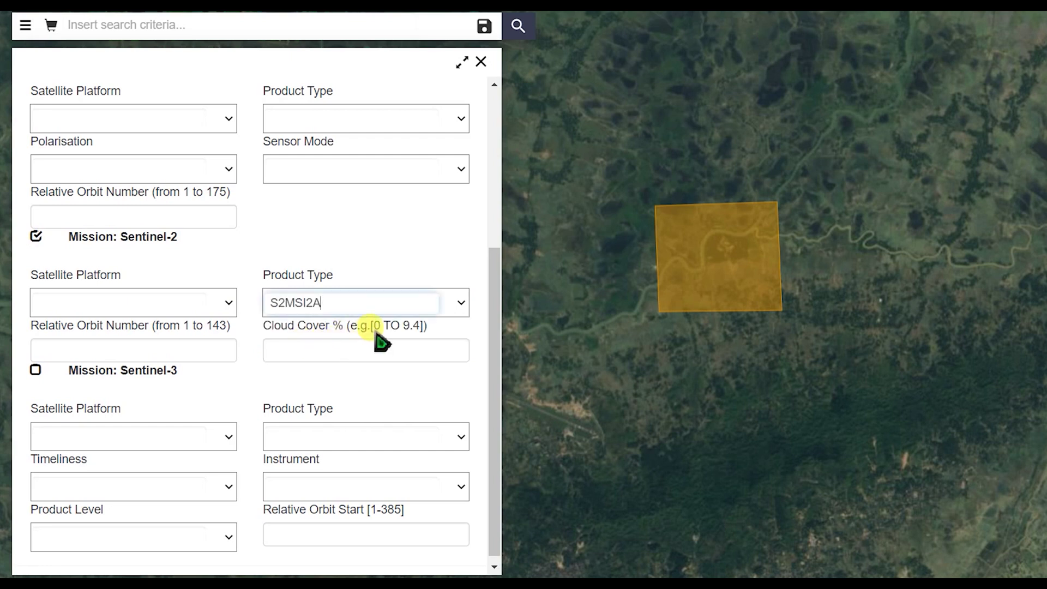
drag(373, 326, 428, 339)
key(ctrl+c)
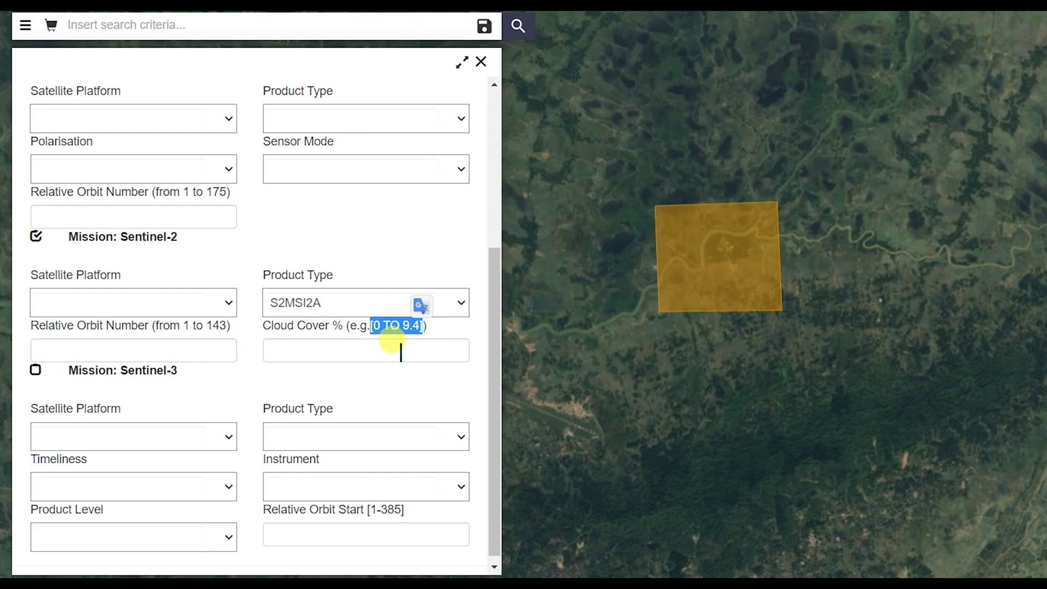
click(299, 348)
key(ctrl+v)
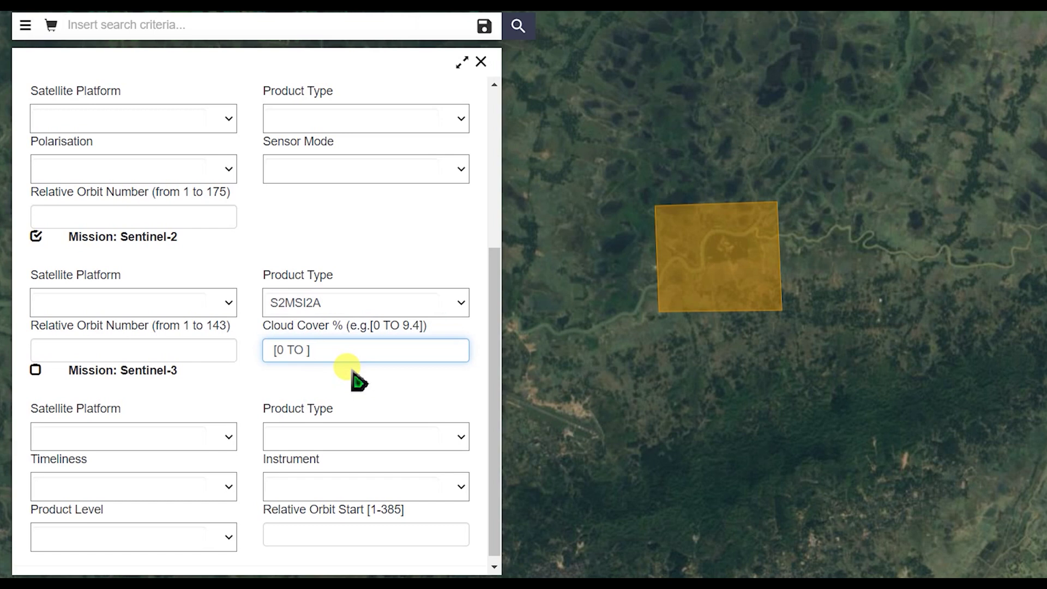
text(5)
click(354, 376)
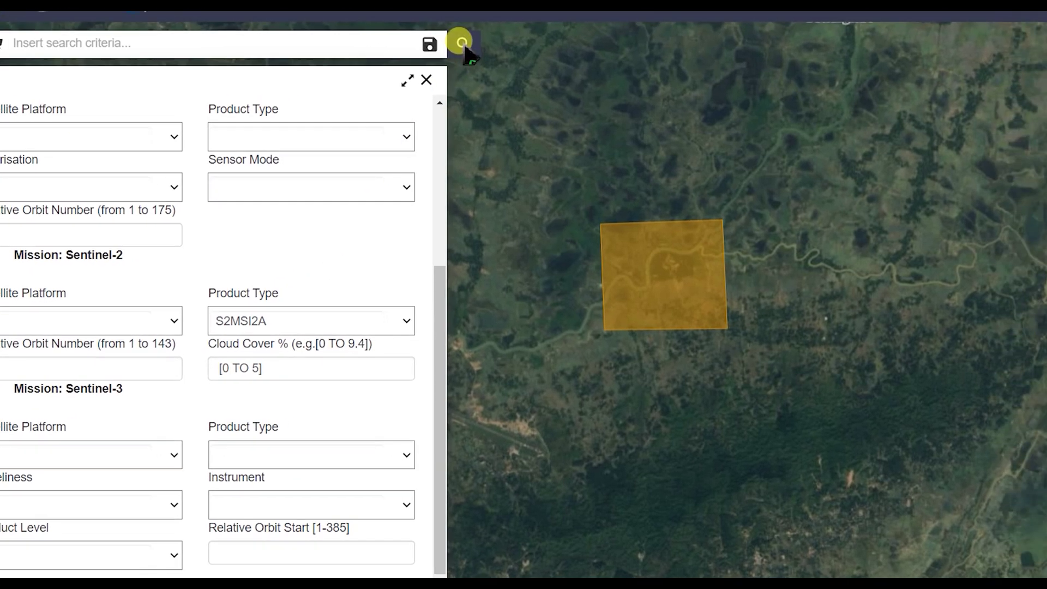
Step: Run the search, tick the first result, and view the S2A_MSIL2A_20210210 product details
click(462, 44)
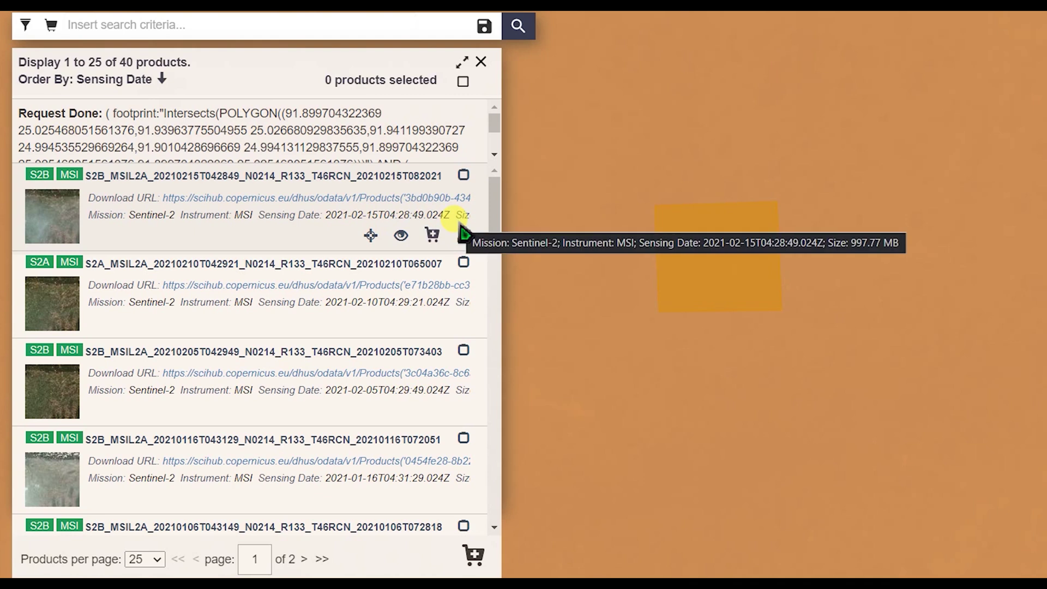
click(402, 235)
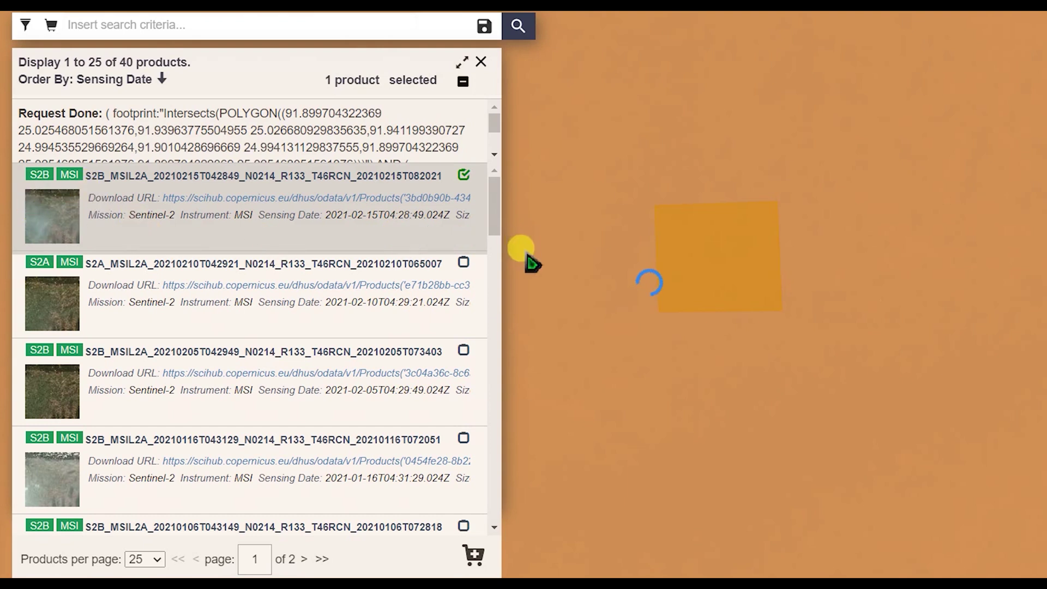
mouse_move(278, 294)
click(413, 263)
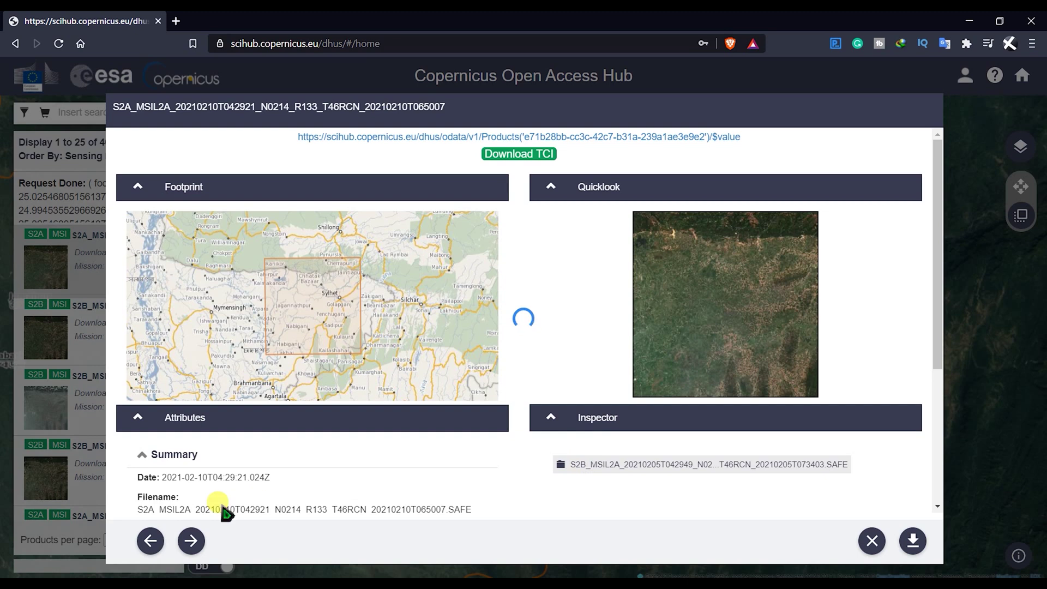
scroll(172, 494, down, 1)
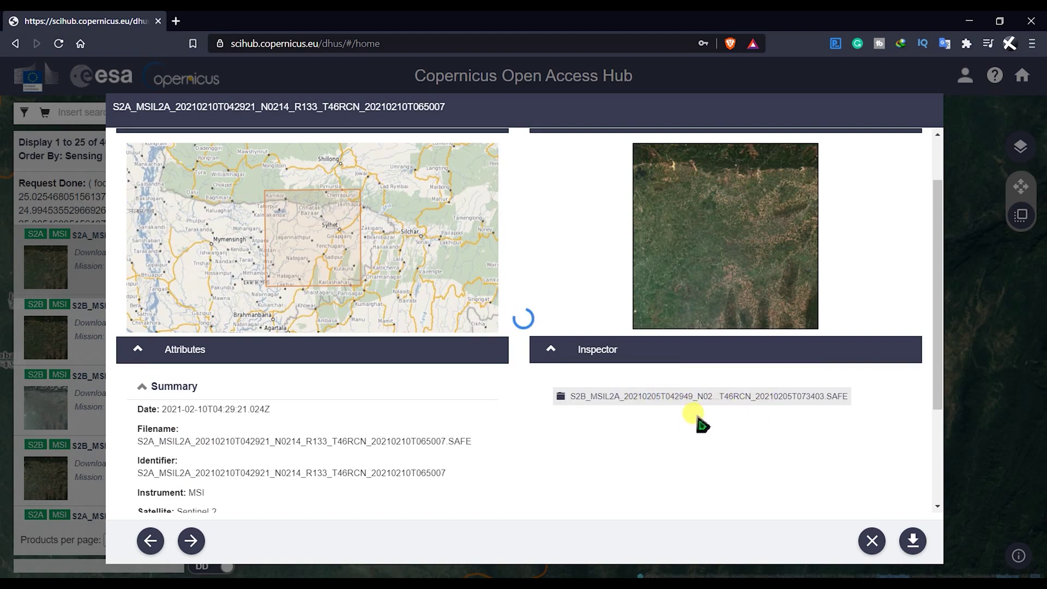
scroll(667, 425, down, 1)
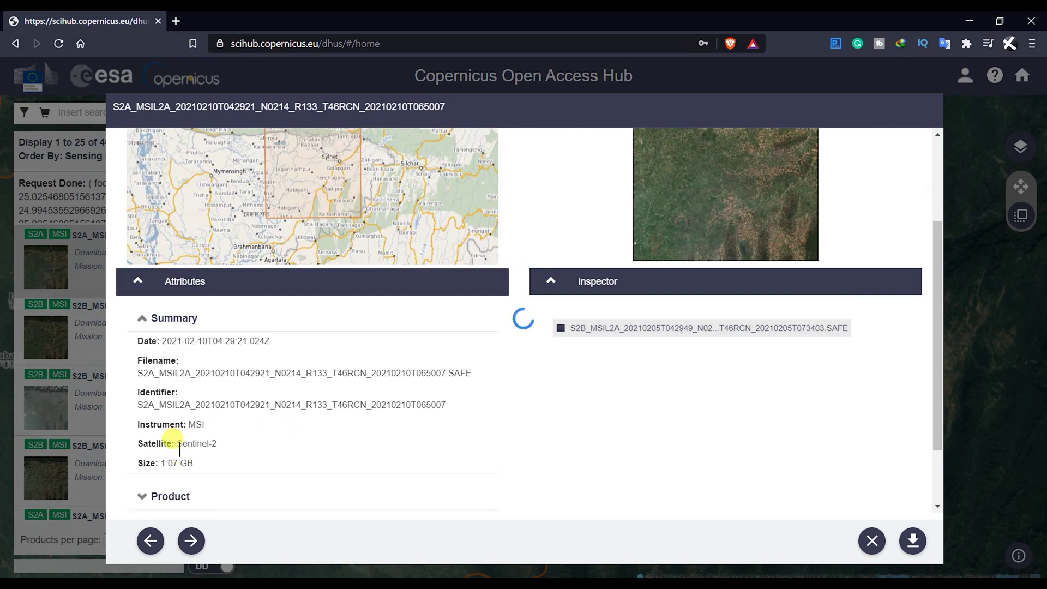
Step: Highlight the satellite Sentinel-2, instrument MSI and product size 1.07 GB values in the dialog
drag(177, 444, 216, 444)
click(227, 451)
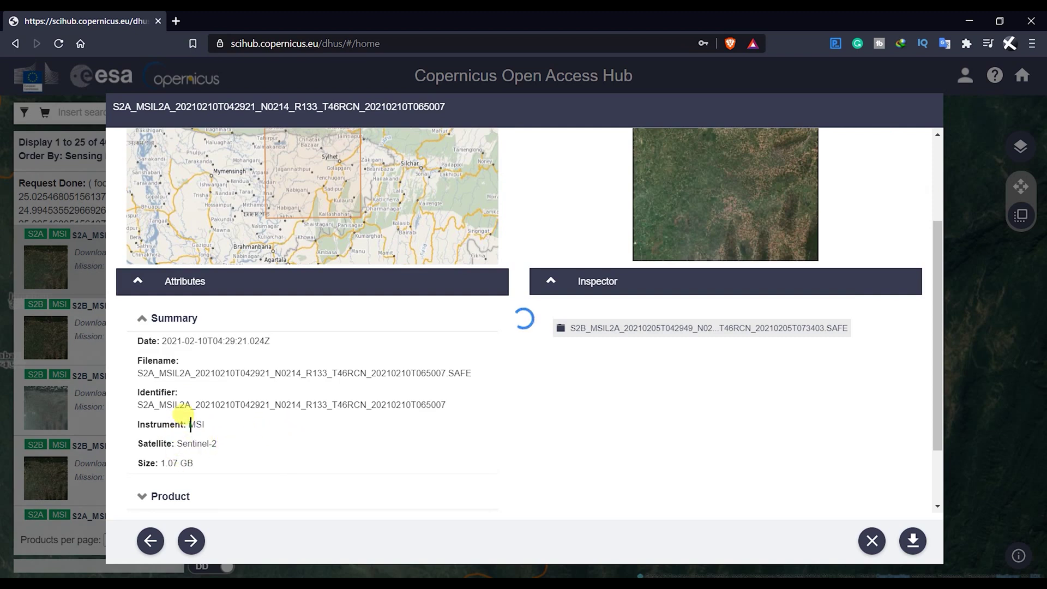
double_click(197, 424)
click(241, 434)
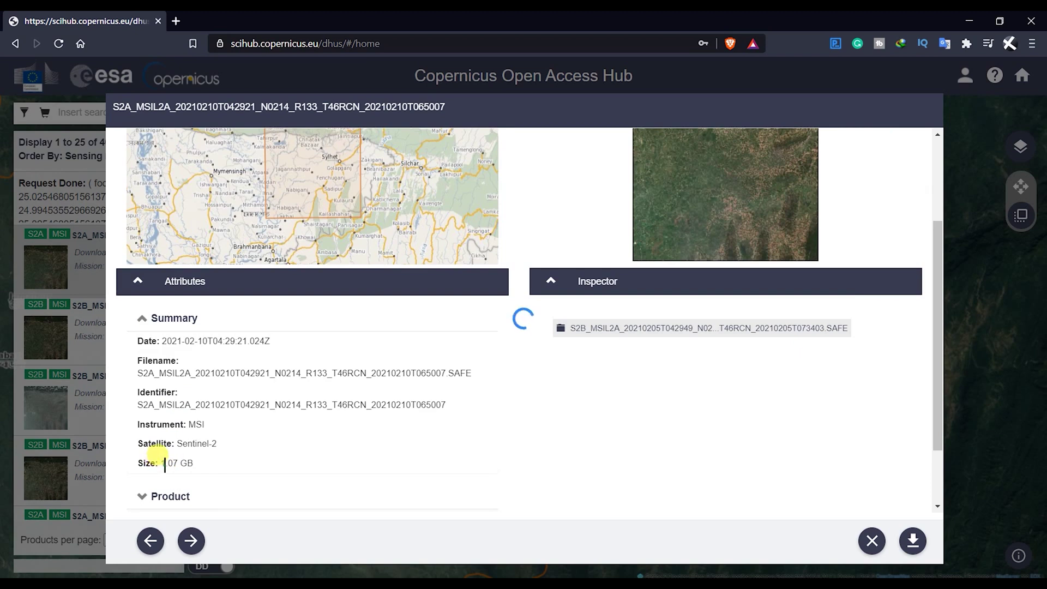
drag(165, 463, 210, 465)
click(214, 466)
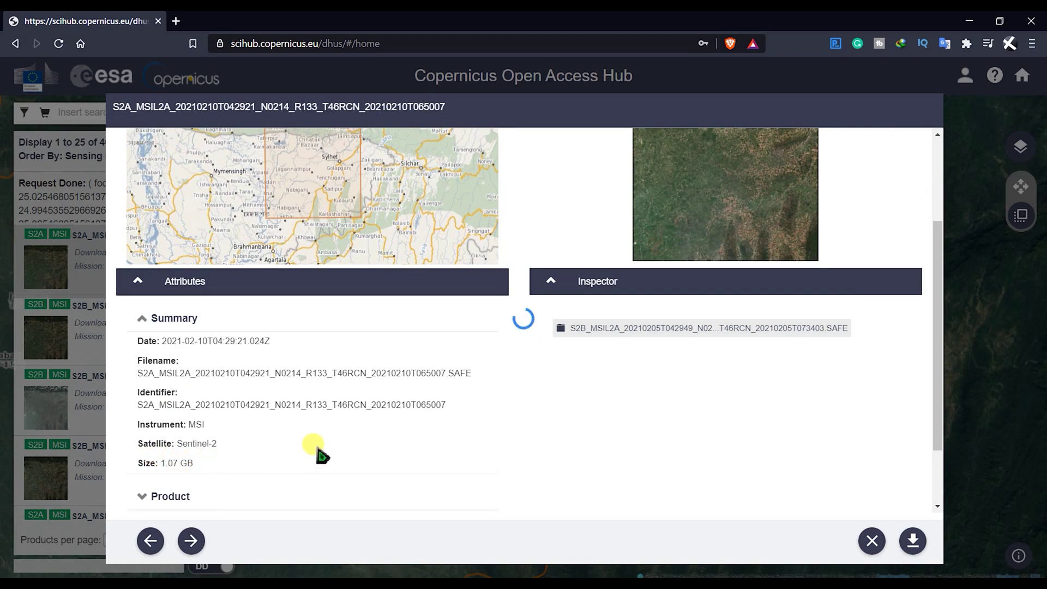
scroll(318, 449, down, 1)
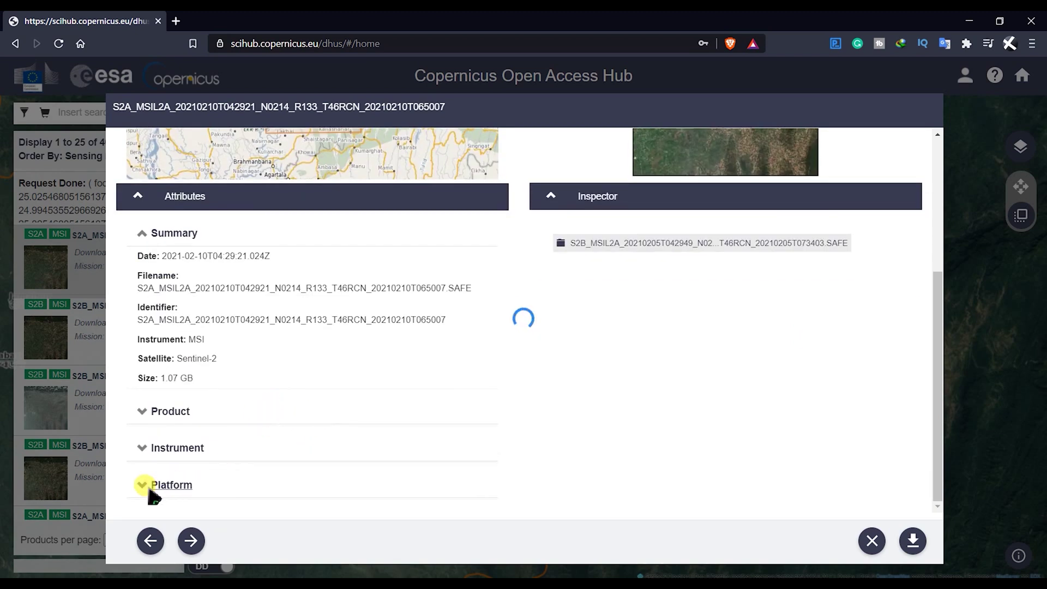
Step: Expand the Instrument and Platform attribute sections, briefly expanding then collapsing Product
click(147, 450)
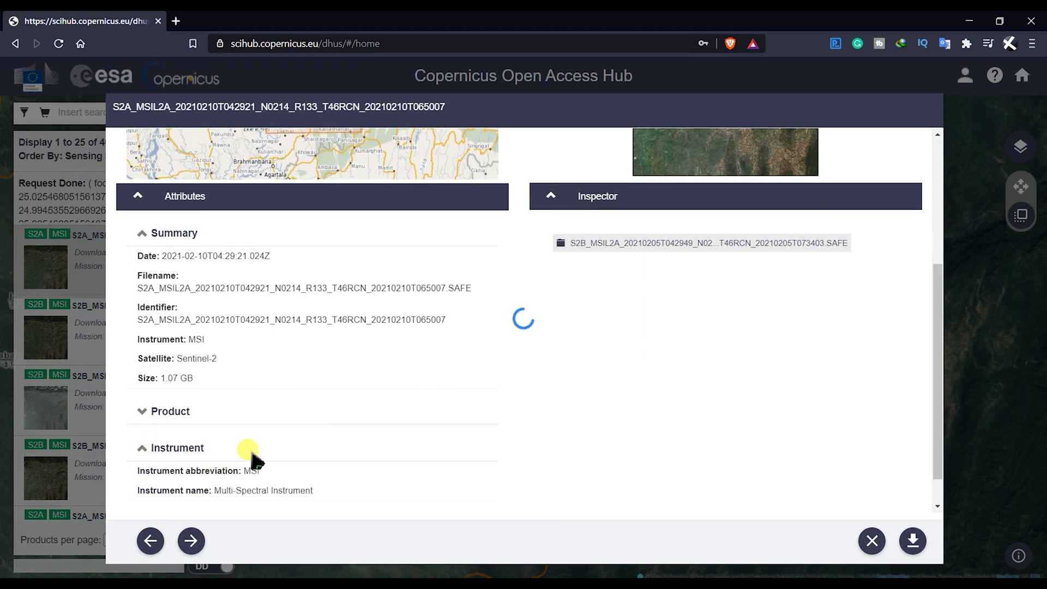
scroll(251, 447, down, 1)
click(168, 376)
scroll(227, 368, down, 2)
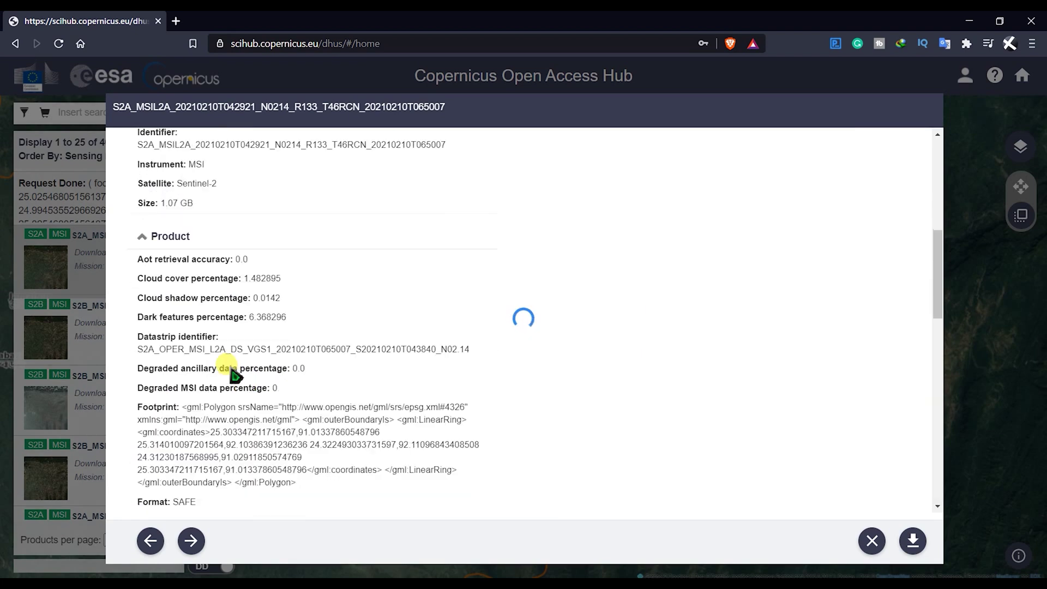
scroll(222, 401, down, 1)
scroll(197, 402, down, 1)
scroll(199, 401, down, 5)
scroll(196, 384, up, 6)
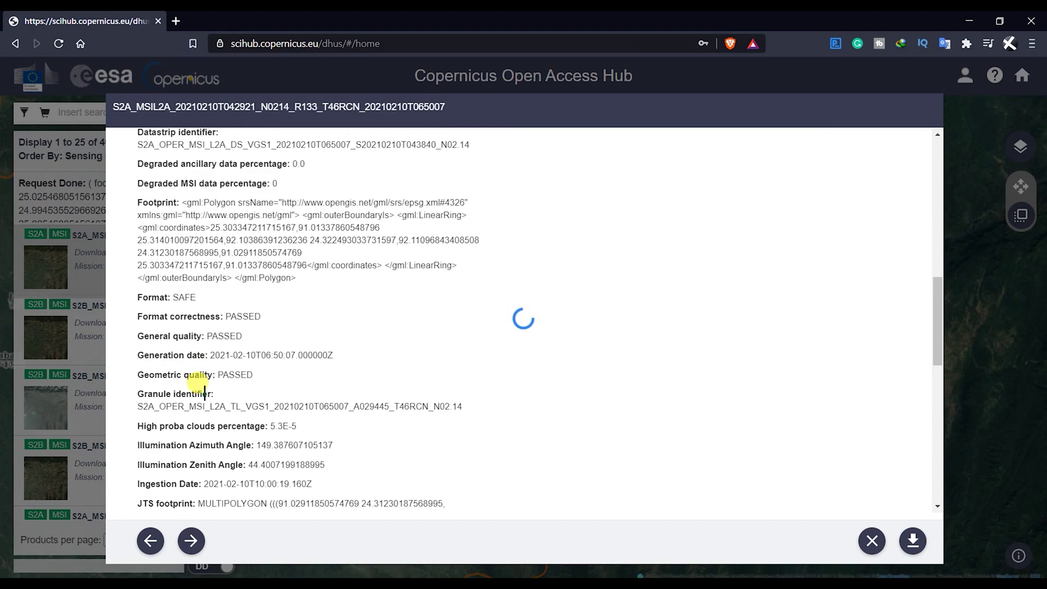
scroll(201, 381, up, 5)
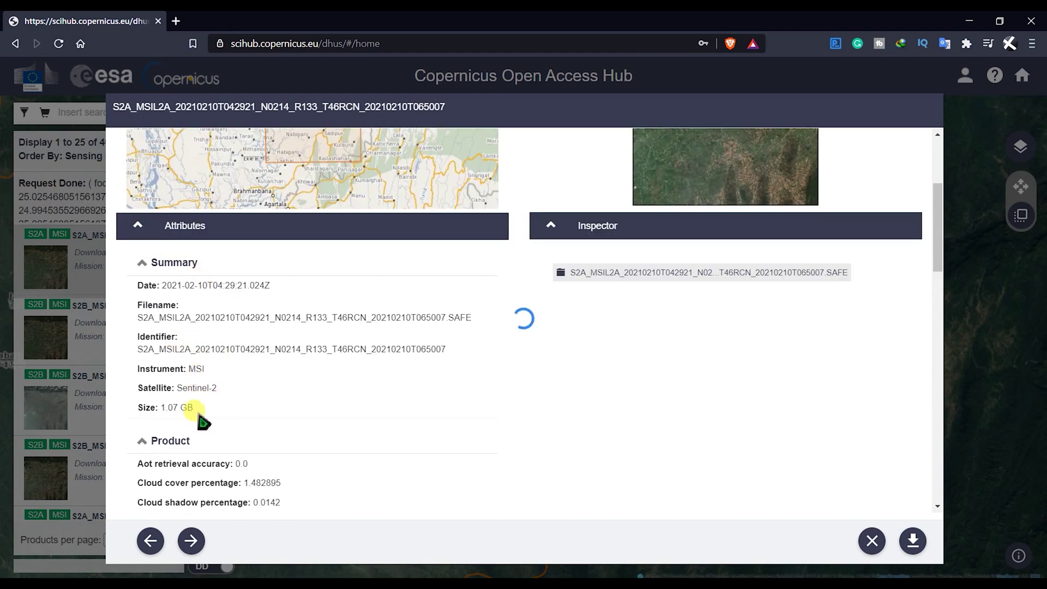
click(169, 441)
scroll(253, 397, down, 1)
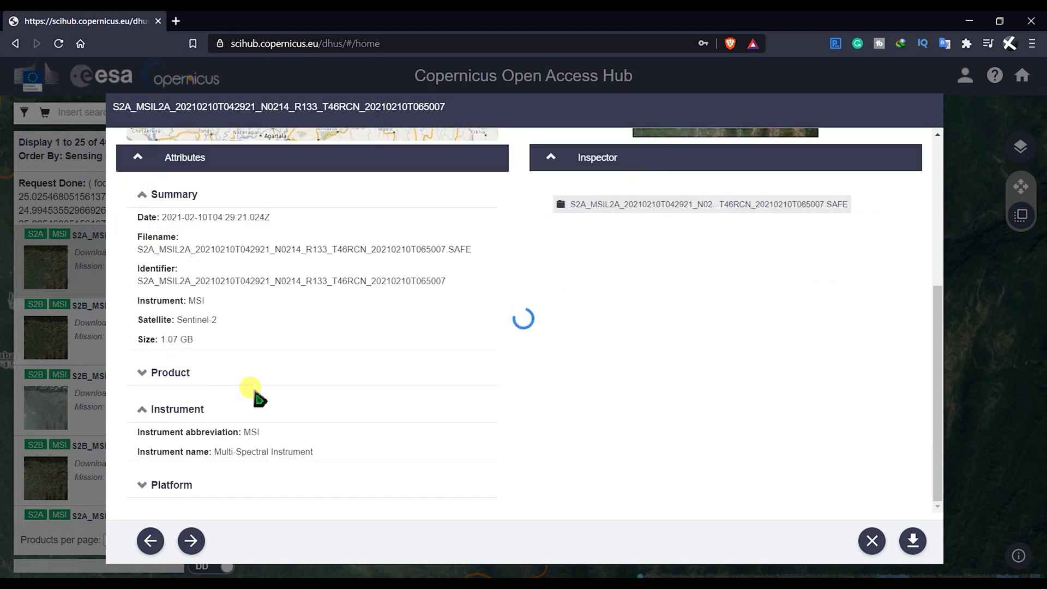
click(168, 485)
scroll(278, 460, down, 1)
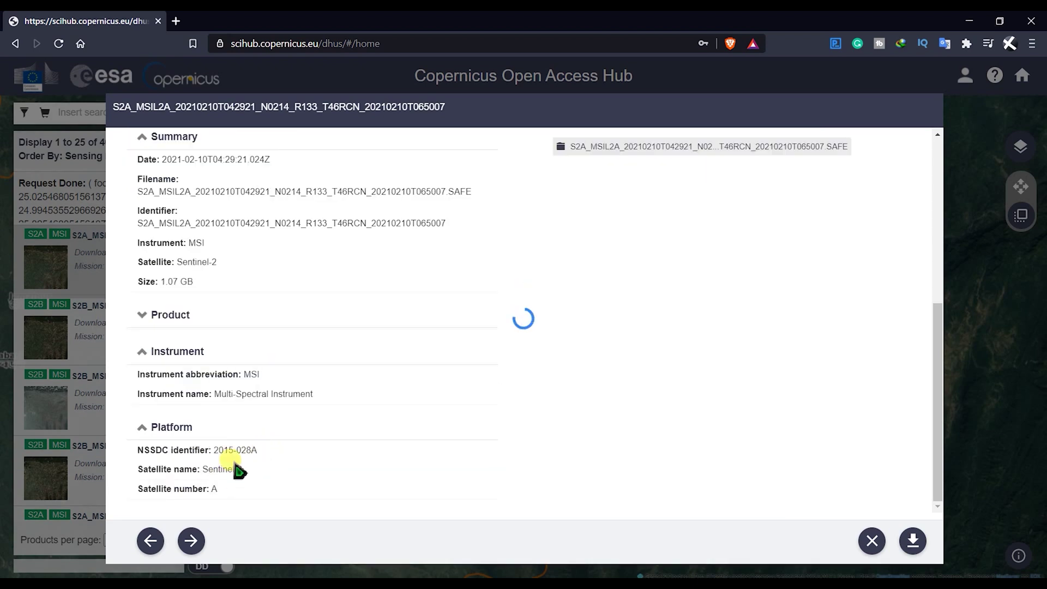